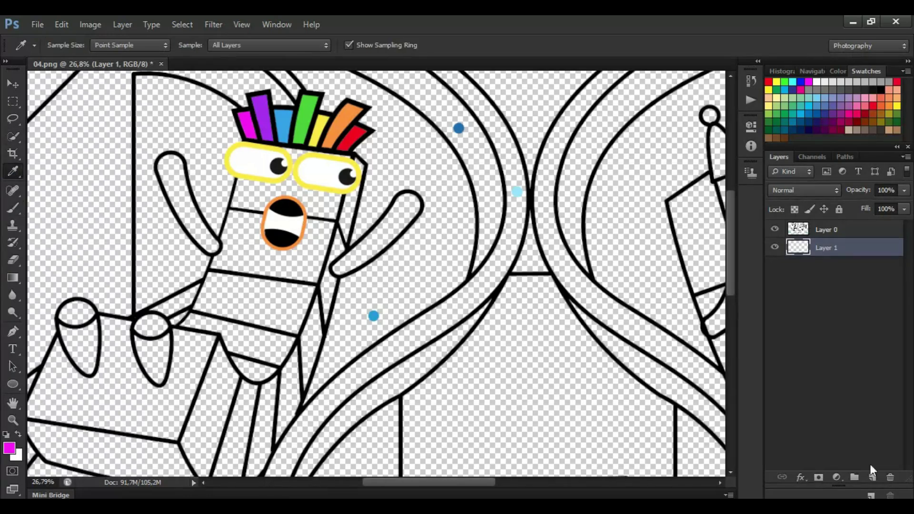
Fill the hairy character's top block behind the eyes and mouth, including its side face, with magenta.
left_click(13, 208)
left_click_drag(280, 154, 346, 162)
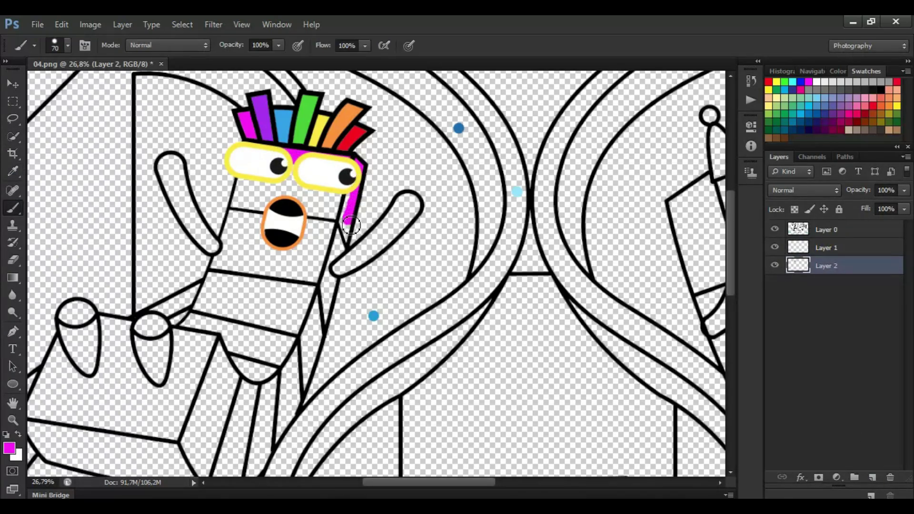
key("bracketleft")
key("bracketleft")
scroll(351, 225, "up", 1)
key("bracketright")
key("bracketright")
mouse_move(310, 203)
left_mouse_down()
mouse_move(250, 205)
mouse_move(233, 196)
mouse_move(283, 173)
mouse_move(330, 199)
mouse_move(247, 192)
mouse_move(341, 208)
mouse_move(228, 201)
mouse_move(223, 225)
left_mouse_up()
Sample purple from the character's hair and fill the second block and its side face with it.
left_click(13, 171)
left_click(252, 104)
left_click(12, 208)
key("bracketleft")
key("bracketleft")
mouse_move(206, 269)
left_mouse_down()
mouse_move(324, 293)
mouse_move(327, 321)
left_mouse_up()
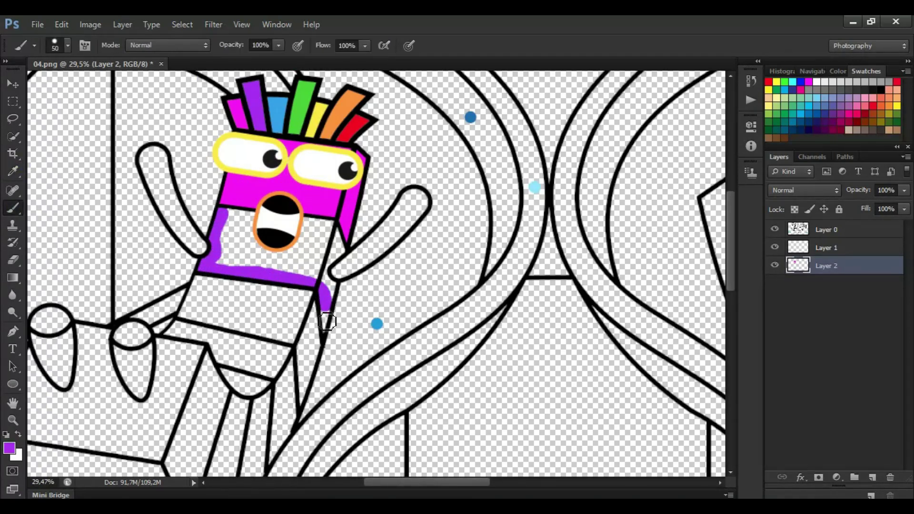
mouse_move(323, 275)
left_mouse_down()
mouse_move(318, 244)
mouse_move(270, 252)
mouse_move(251, 219)
mouse_move(222, 256)
mouse_move(301, 271)
mouse_move(255, 255)
mouse_move(246, 242)
mouse_move(199, 244)
mouse_move(162, 159)
mouse_move(147, 161)
mouse_move(187, 239)
left_mouse_up()
Set the paint colour to a darker purple and fill both raised arms.
left_click(10, 448)
left_click(437, 184)
key("Return")
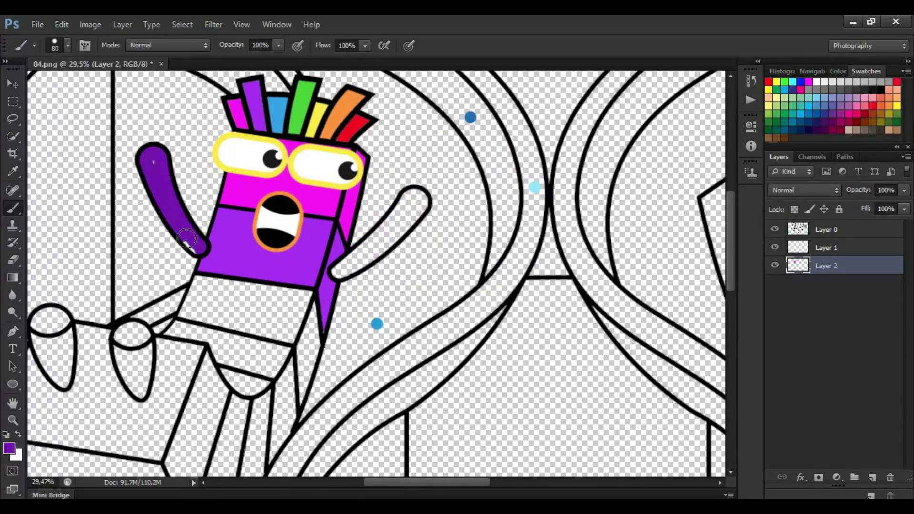
mouse_move(338, 272)
left_mouse_down()
mouse_move(418, 197)
mouse_move(412, 219)
left_mouse_up()
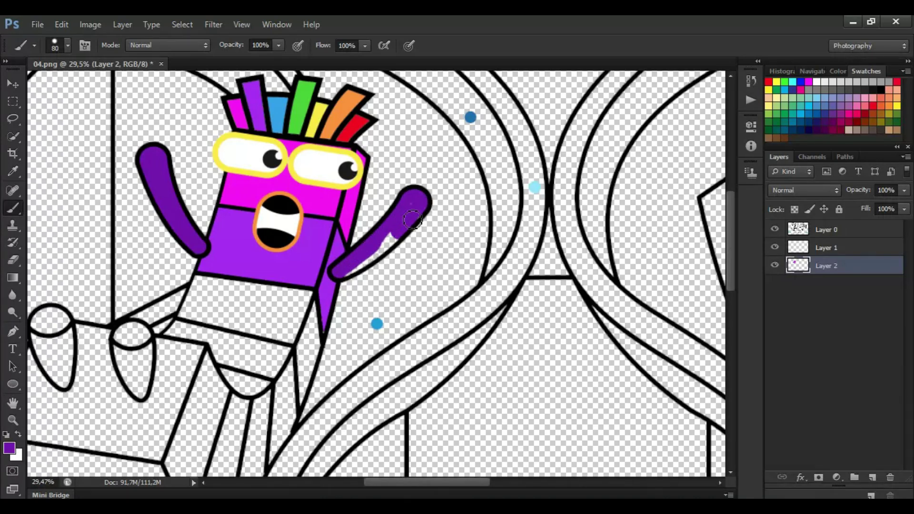
Fill the third block of the body and its side face with blue.
left_click(376, 324, "alt")
mouse_move(202, 280)
left_mouse_down()
mouse_move(193, 302)
mouse_move(211, 321)
mouse_move(269, 334)
mouse_move(306, 363)
left_mouse_up()
mouse_move(306, 397)
left_mouse_down()
mouse_move(320, 322)
mouse_move(301, 296)
mouse_move(210, 286)
mouse_move(242, 305)
mouse_move(208, 294)
mouse_move(305, 302)
mouse_move(308, 349)
mouse_move(201, 308)
mouse_move(291, 308)
mouse_move(224, 310)
left_mouse_up()
Sample green from the hair and fill the fourth block and its side face.
left_click(13, 171)
left_click(303, 106)
left_click(13, 205)
key("bracketright")
key("bracketright")
key("bracketright")
mouse_move(178, 336)
left_mouse_down()
mouse_move(296, 424)
mouse_move(295, 360)
mouse_move(183, 333)
mouse_move(240, 347)
mouse_move(286, 431)
mouse_move(231, 356)
left_mouse_up()
Sample yellow from the hair and fill the small rounded section below the green block and its stripe underneath.
left_click(14, 172)
left_click(314, 117)
left_click(13, 207)
left_click_drag(730, 273, 730, 285)
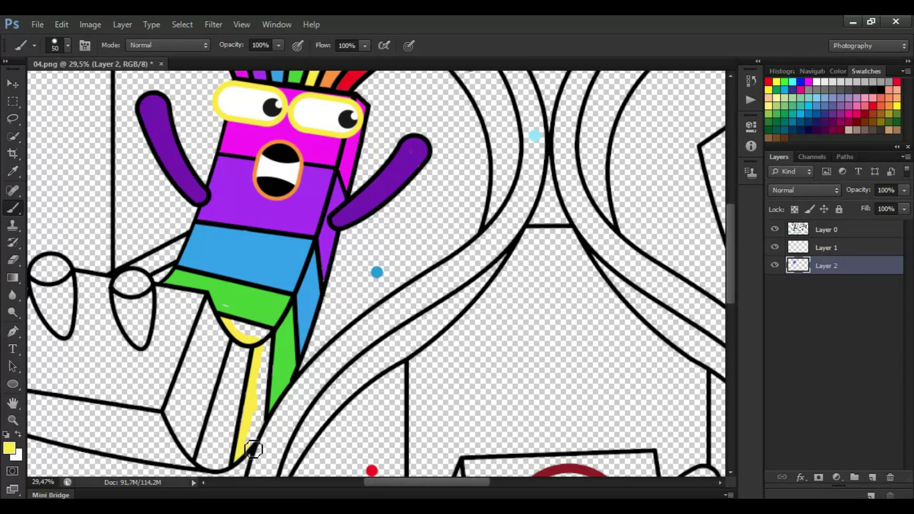
Sample orange from the hair and fill the narrow stripe beside the yellow one.
left_click(13, 172)
left_click(330, 79)
left_click(13, 207)
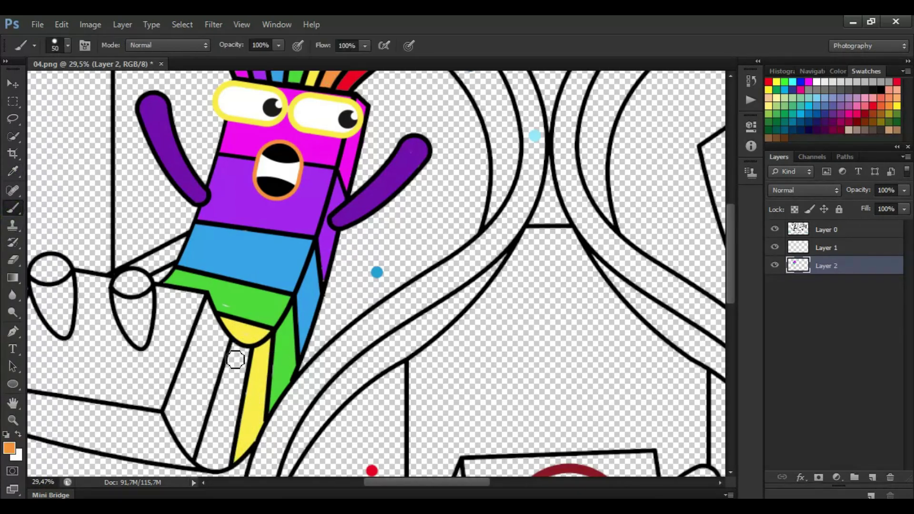
mouse_move(245, 382)
left_mouse_down()
mouse_move(232, 463)
mouse_move(207, 468)
mouse_move(241, 367)
mouse_move(223, 459)
left_mouse_up()
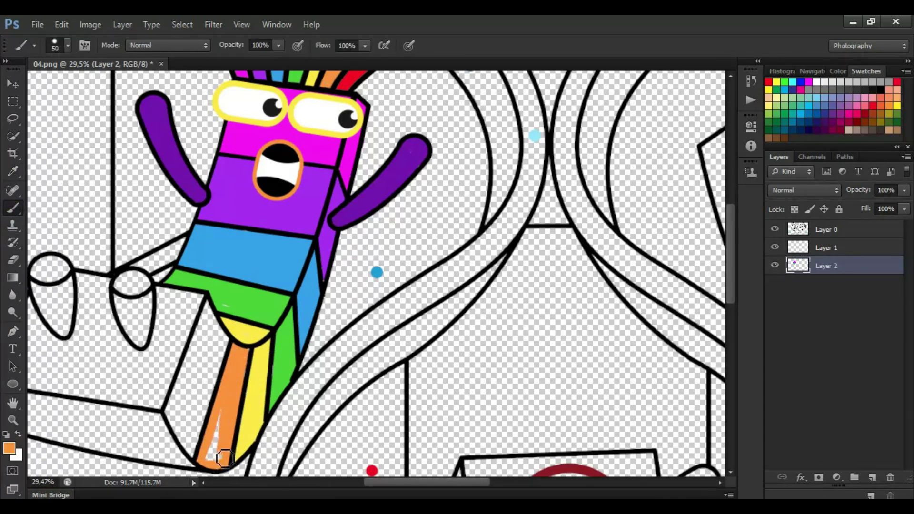
Sample red from the hair and fill the wide stripe beside the orange one.
left_click(13, 171)
left_click(349, 80)
left_click(13, 207)
mouse_move(209, 304)
left_mouse_down()
mouse_move(222, 363)
mouse_move(208, 419)
left_mouse_up()
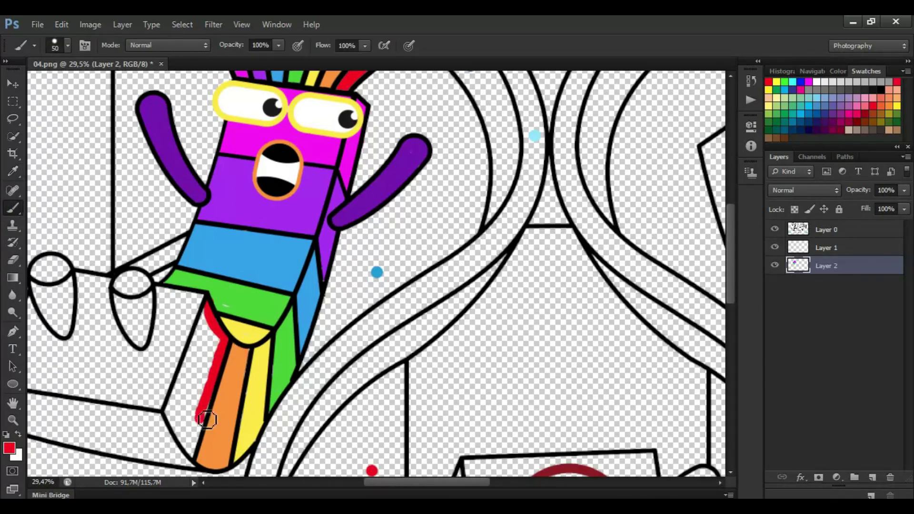
mouse_move(188, 450)
left_mouse_down()
mouse_move(206, 335)
mouse_move(188, 396)
left_mouse_up()
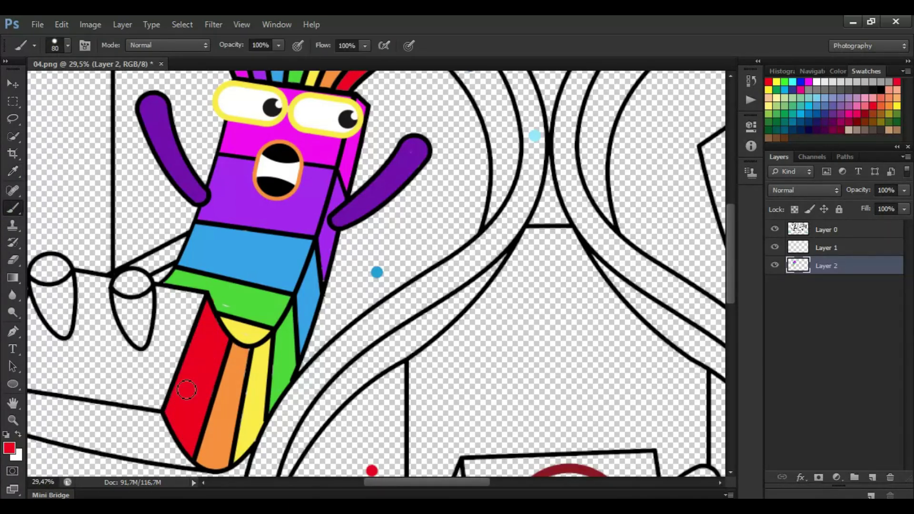
Choose a darker red and fill the top and front faces of the large block around the character's legs.
scroll(188, 396, "left", 2)
left_click(10, 447)
left_click(440, 170)
left_click(562, 131)
key("bracketleft")
key("bracketleft")
key("bracketleft")
key("bracketleft")
mouse_move(246, 472)
left_mouse_down()
mouse_move(225, 443)
mouse_move(240, 466)
mouse_move(97, 441)
mouse_move(56, 413)
mouse_move(60, 361)
mouse_move(81, 315)
mouse_move(124, 349)
mouse_move(138, 281)
mouse_move(162, 296)
mouse_move(177, 342)
mouse_move(207, 352)
mouse_move(222, 297)
mouse_move(256, 301)
mouse_move(212, 417)
left_mouse_up()
key("bracketright")
key("bracketright")
key("bracketright")
key("bracketright")
key("bracketright")
mouse_move(224, 455)
left_mouse_down()
mouse_move(142, 436)
mouse_move(53, 397)
mouse_move(209, 440)
mouse_move(72, 335)
mouse_move(136, 290)
mouse_move(214, 326)
mouse_move(226, 339)
mouse_move(66, 378)
mouse_move(190, 328)
mouse_move(138, 376)
left_mouse_up()
Sample dark purple from the arm and fill the character's two cone-shaped legs.
left_click(229, 176, "alt")
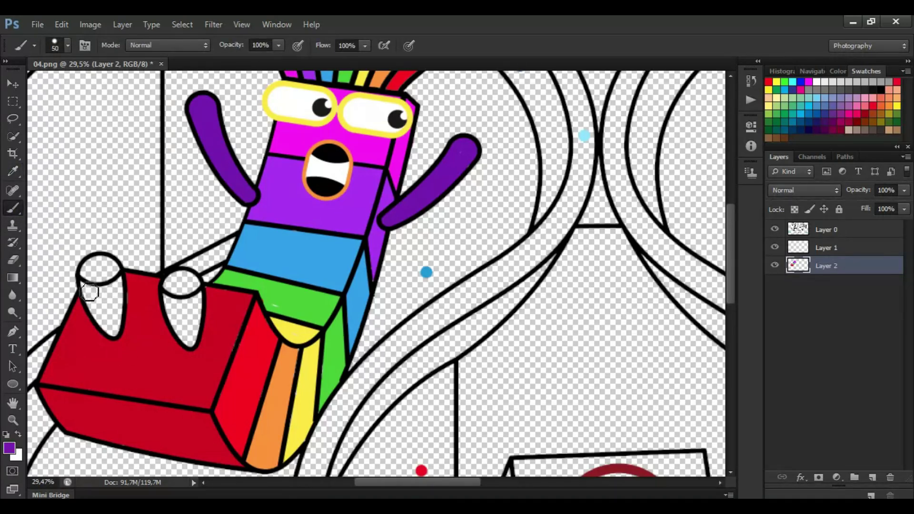
mouse_move(112, 335)
left_mouse_down()
mouse_move(110, 290)
mouse_move(116, 304)
left_mouse_up()
mouse_move(189, 306)
left_mouse_down()
mouse_move(200, 334)
mouse_move(194, 349)
mouse_move(189, 312)
left_mouse_up()
Choose an even darker purple and fill the oval ends of both legs.
left_click(10, 447)
left_click(593, 127)
left_click_drag(83, 272, 117, 270)
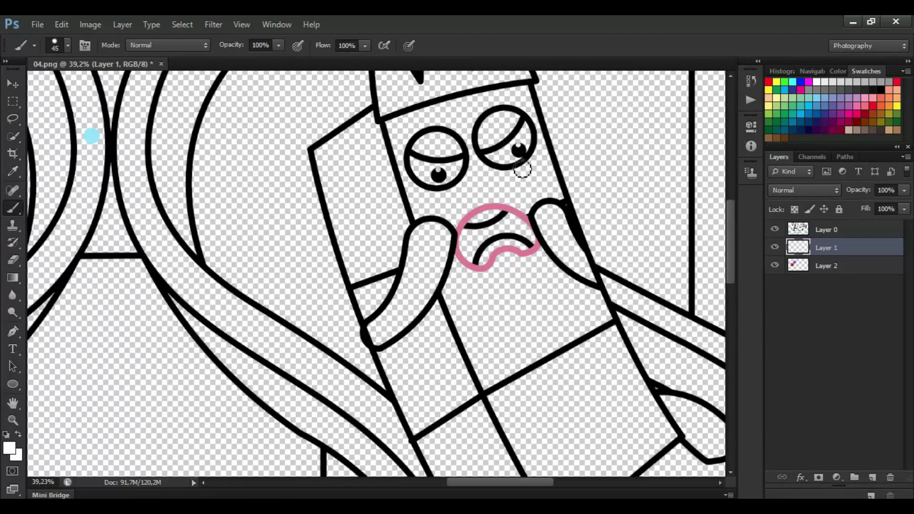
Fill the inside of the crowned character's mouth black, then make Layer 2 active.
key("e")
key("b")
left_click_drag(525, 233, 467, 242)
left_click(836, 267)
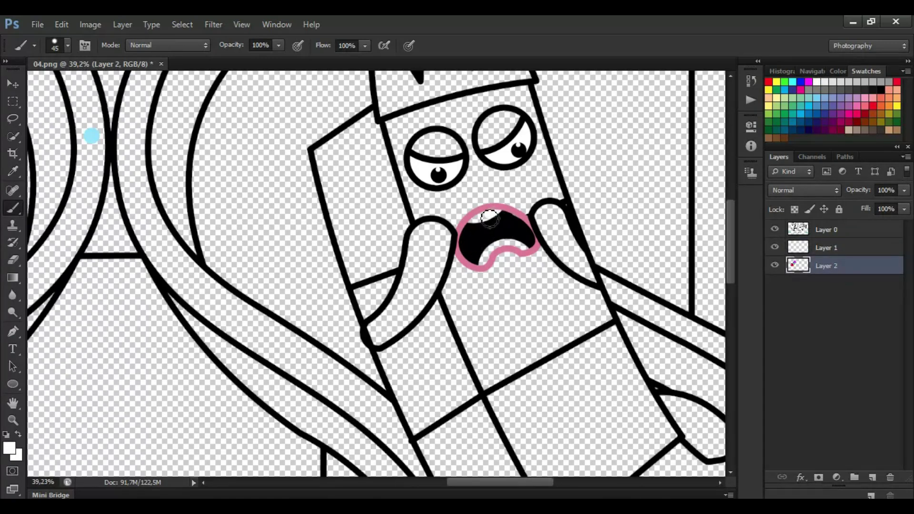
Fill both arms and both eyelids of the crowned character with red.
mouse_move(374, 337)
left_mouse_down()
mouse_move(438, 233)
mouse_move(397, 324)
mouse_move(431, 242)
left_mouse_up()
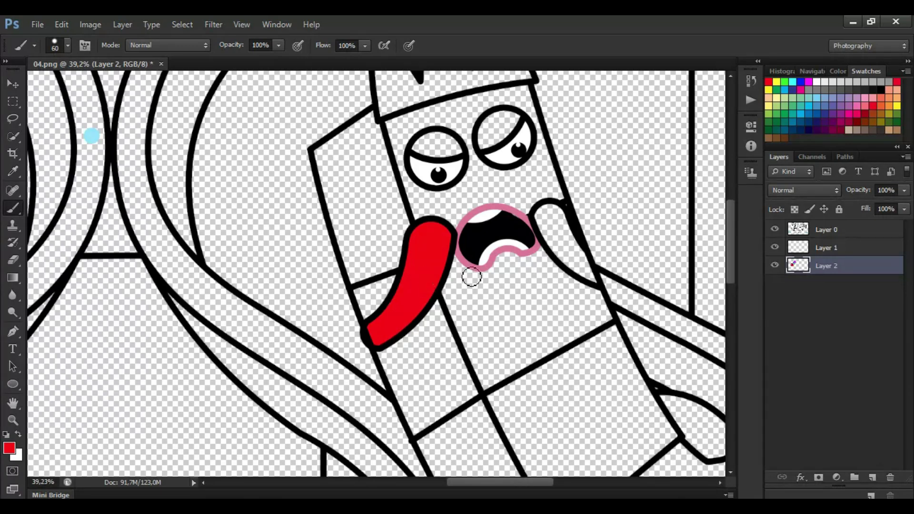
mouse_move(592, 273)
left_mouse_down()
mouse_move(567, 225)
mouse_move(547, 213)
mouse_move(571, 247)
left_mouse_up()
left_click_drag(731, 252, 731, 238)
mouse_move(516, 188)
left_mouse_down()
mouse_move(499, 215)
mouse_move(489, 198)
mouse_move(486, 218)
left_mouse_up()
left_click_drag(458, 211, 425, 225)
Fill the crown with red and the round tips of its points with yellow.
left_click_drag(732, 224, 732, 214)
mouse_move(528, 190)
left_mouse_down()
mouse_move(493, 152)
mouse_move(470, 185)
mouse_move(440, 150)
mouse_move(427, 204)
mouse_move(392, 166)
mouse_move(384, 208)
mouse_move(411, 221)
mouse_move(499, 202)
mouse_move(522, 190)
mouse_move(502, 178)
mouse_move(500, 162)
mouse_move(493, 186)
mouse_move(453, 179)
mouse_move(453, 194)
mouse_move(421, 207)
mouse_move(390, 202)
left_mouse_up()
key("bracketright")
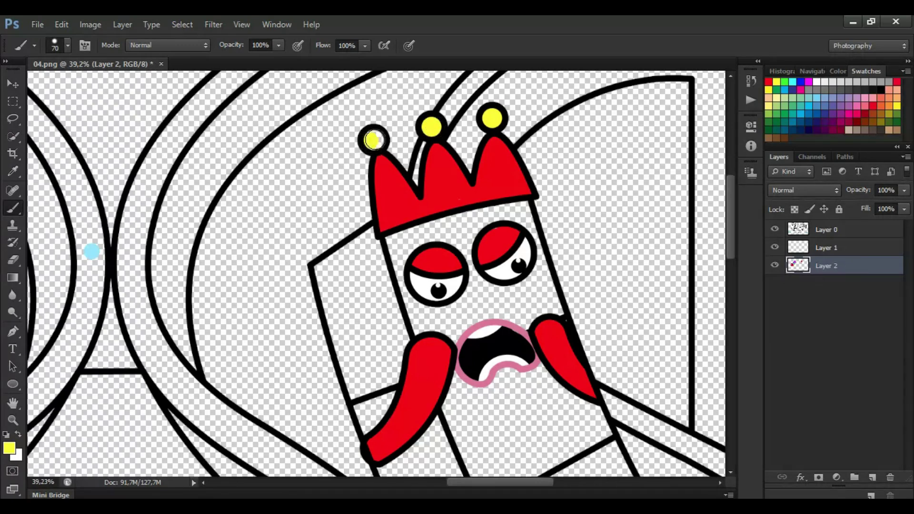
Fill the crowned character's legs with red.
scroll(374, 140, "down", 5)
mouse_move(493, 421)
left_mouse_down()
mouse_move(515, 364)
mouse_move(542, 377)
mouse_move(560, 416)
mouse_move(545, 402)
left_mouse_up()
scroll(607, 265, "right", 3)
key("bracketleft")
key("bracketleft")
mouse_move(601, 261)
left_mouse_down()
mouse_move(633, 304)
mouse_move(669, 310)
mouse_move(639, 274)
mouse_move(651, 290)
left_mouse_up()
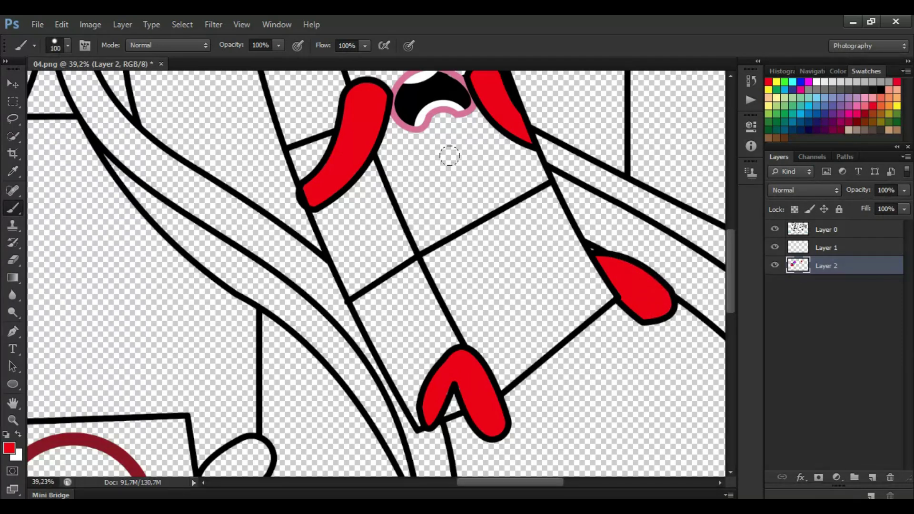
Pick the yellow swatch, add a new layer below Layer 2 and fill the front of the crowned character's body.
left_click(465, 168)
left_click(481, 195)
scroll(487, 193, "down", 4)
left_click(776, 82)
left_click_drag(730, 262, 730, 248)
left_click(872, 477, "ctrl")
mouse_move(389, 114)
left_mouse_down()
mouse_move(465, 87)
mouse_move(518, 234)
mouse_move(566, 317)
mouse_move(503, 369)
mouse_move(445, 276)
mouse_move(387, 114)
mouse_move(456, 119)
mouse_move(462, 140)
mouse_move(438, 196)
mouse_move(457, 245)
mouse_move(497, 258)
mouse_move(511, 331)
mouse_move(497, 347)
left_mouse_up()
key("bracketright")
key("bracketright")
Choose a darker yellow and fill the side faces of the crowned character's body.
left_click(9, 448)
left_click(445, 164)
left_click(594, 126)
mouse_move(368, 107)
left_mouse_down()
mouse_move(379, 202)
mouse_move(364, 221)
mouse_move(347, 177)
mouse_move(335, 128)
mouse_move(370, 166)
mouse_move(354, 140)
mouse_move(395, 304)
mouse_move(445, 396)
mouse_move(459, 393)
mouse_move(466, 357)
mouse_move(421, 261)
mouse_move(401, 250)
mouse_move(429, 352)
mouse_move(445, 331)
mouse_move(409, 271)
left_mouse_up()
key("bracketleft")
key("bracketleft")
key("bracketleft")
key("bracketleft")
Sample the medium-blue reference dot and add a new layer at the bottom of the layer stack.
scroll(480, 321, "down", 2)
scroll(481, 321, "down", 2)
left_click_drag(500, 482, 441, 480)
scroll(216, 174, "up", 2)
left_click(12, 172)
left_click(421, 301)
left_click(13, 208)
left_click(872, 477)
left_click_drag(843, 288, 798, 316)
scroll(381, 142, "up", 1)
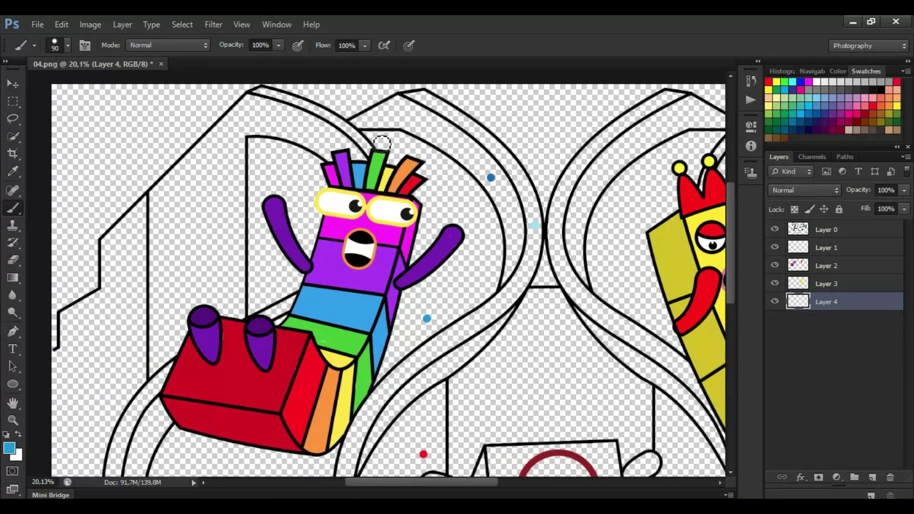
Fill the inner area of the slide behind and below the rainbow character with medium blue.
mouse_move(439, 157)
left_mouse_down()
mouse_move(478, 188)
mouse_move(495, 218)
left_mouse_up()
key("bracketright")
key("bracketright")
left_click_drag(499, 292, 386, 373)
key("bracketright")
key("bracketright")
mouse_move(404, 165)
left_mouse_down()
mouse_move(421, 257)
mouse_move(395, 352)
mouse_move(474, 243)
mouse_move(400, 143)
mouse_move(447, 266)
mouse_move(446, 246)
left_mouse_up()
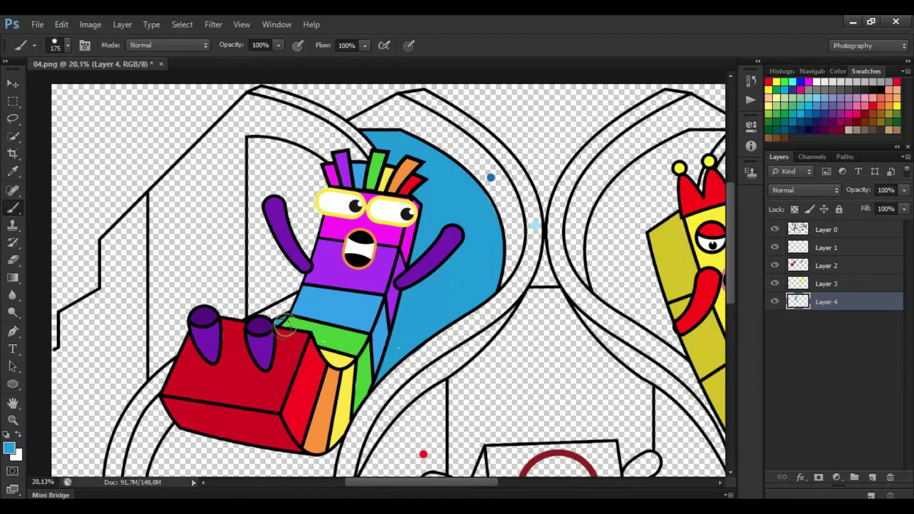
left_click_drag(730, 298, 731, 310)
mouse_move(190, 396)
left_mouse_down()
mouse_move(160, 429)
mouse_move(200, 444)
mouse_move(323, 447)
mouse_move(336, 410)
mouse_move(207, 437)
mouse_move(250, 420)
left_mouse_up()
key("bracketright")
key("bracketright")
key("bracketright")
key("bracketright")
Sample the dark-blue reference dot and fill the curved band along the upper edge of the slide's blue interior.
left_click(13, 173)
left_click(491, 140)
left_click(16, 208)
scroll(477, 112, "up", 2)
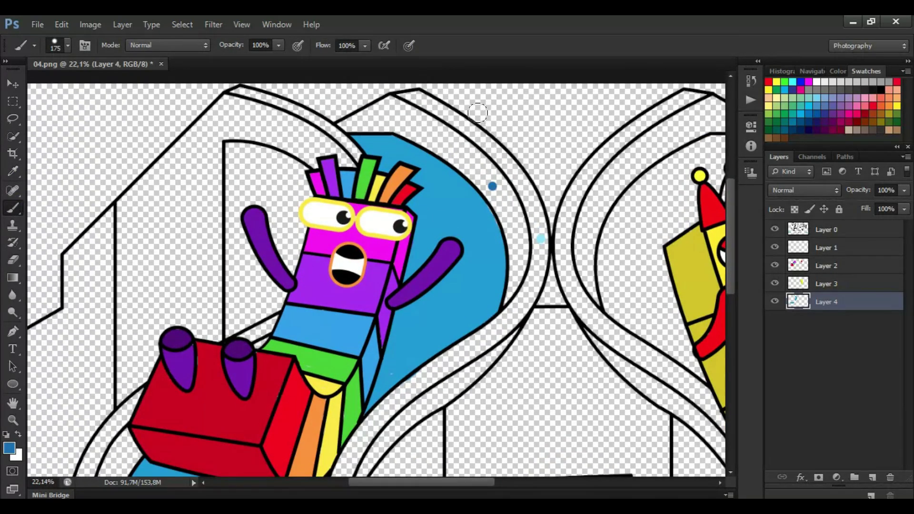
key("bracketleft")
key("bracketleft")
mouse_move(369, 117)
left_mouse_down()
mouse_move(475, 151)
mouse_move(526, 255)
mouse_move(514, 309)
mouse_move(491, 200)
mouse_move(421, 141)
mouse_move(356, 123)
mouse_move(398, 118)
mouse_move(456, 152)
left_mouse_up()
key("bracketright")
key("bracketright")
key("bracketright")
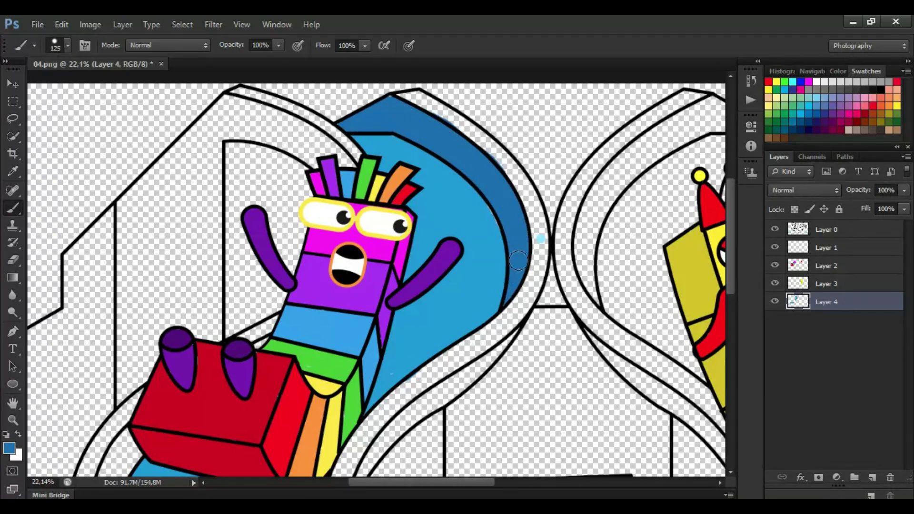
Fill the lower dark-blue bands of the slide, beneath the outer rim and beside the red block.
key("e")
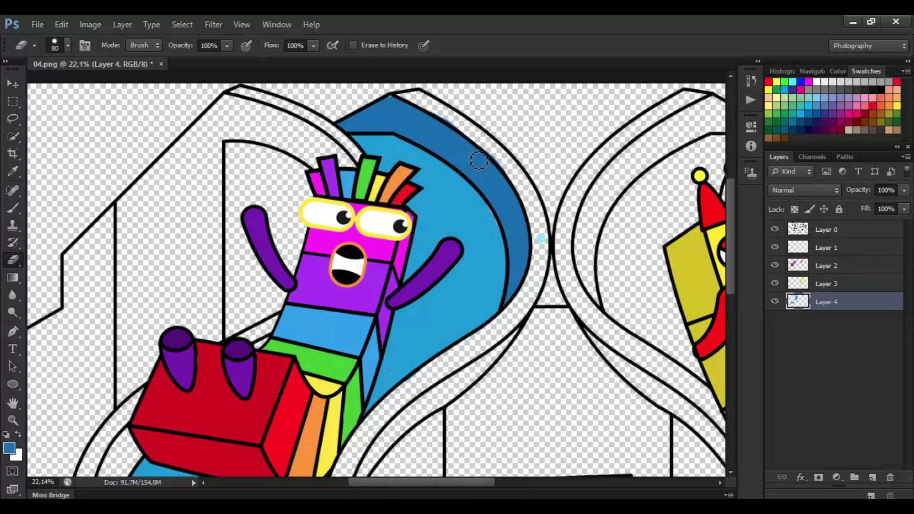
left_click(15, 208)
scroll(366, 301, "down", 3)
scroll(505, 259, "up", 3)
key("bracketleft")
key("bracketleft")
key("bracketleft")
key("bracketleft")
key("bracketleft")
key("bracketleft")
key("bracketleft")
mouse_move(521, 251)
left_mouse_down()
mouse_move(461, 300)
mouse_move(482, 299)
mouse_move(336, 425)
mouse_move(327, 367)
mouse_move(447, 265)
mouse_move(340, 355)
left_mouse_up()
scroll(335, 425, "down", 2)
scroll(493, 347, "down", 2)
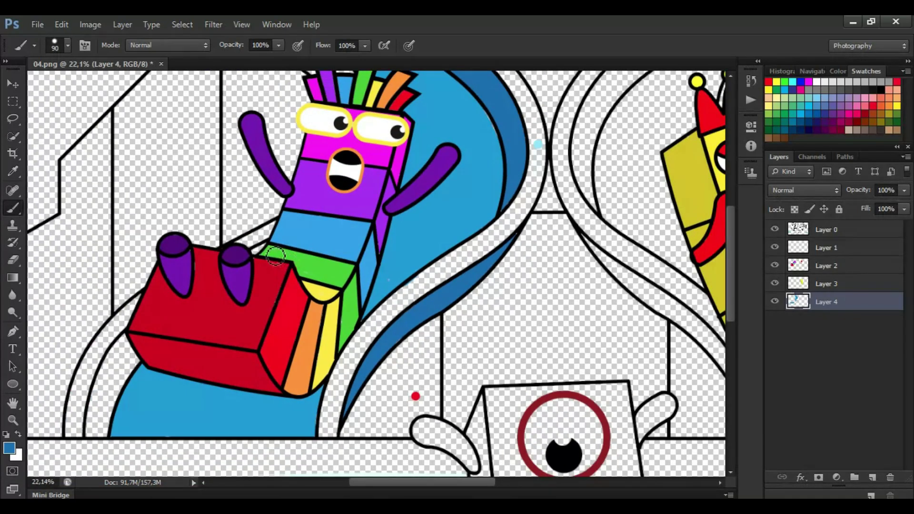
mouse_move(125, 386)
left_mouse_down()
mouse_move(95, 435)
mouse_move(122, 350)
left_mouse_up()
scroll(691, 240, "down", 1)
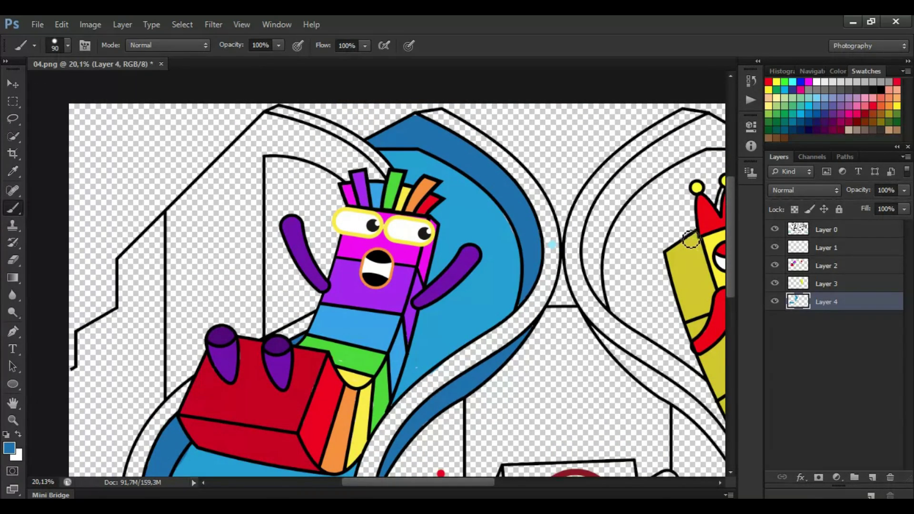
Sample the light-blue reference dot and add a new layer for the slide's rim.
left_click(13, 170)
left_click(552, 245)
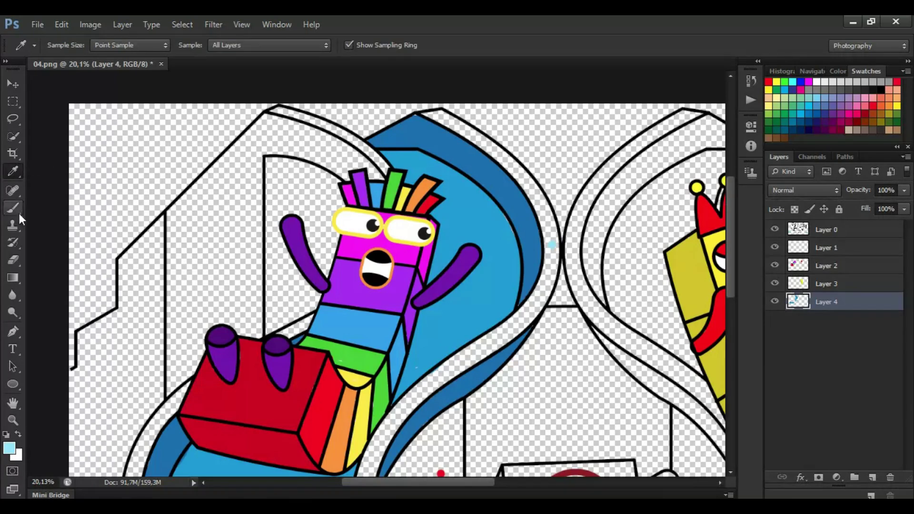
left_click(14, 209)
scroll(445, 114, "up", 4)
key("bracketleft")
key("bracketleft")
key("bracketleft")
key("bracketleft")
key("ctrl+shift+alt+n")
Paint the slide's outer rim beside the rainbow character light blue, from its upper tip down to the base line.
key("bracketright")
key("bracketright")
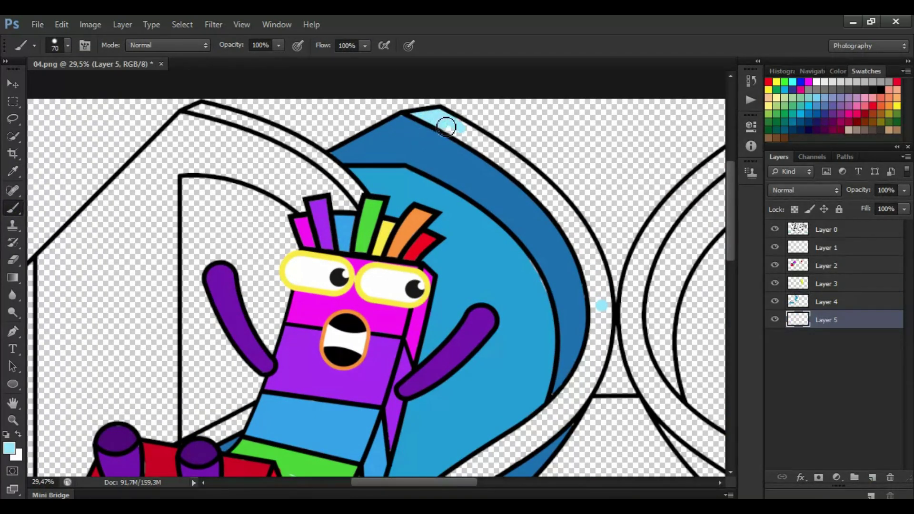
mouse_move(471, 138)
left_mouse_down()
mouse_move(559, 206)
mouse_move(594, 284)
left_mouse_up()
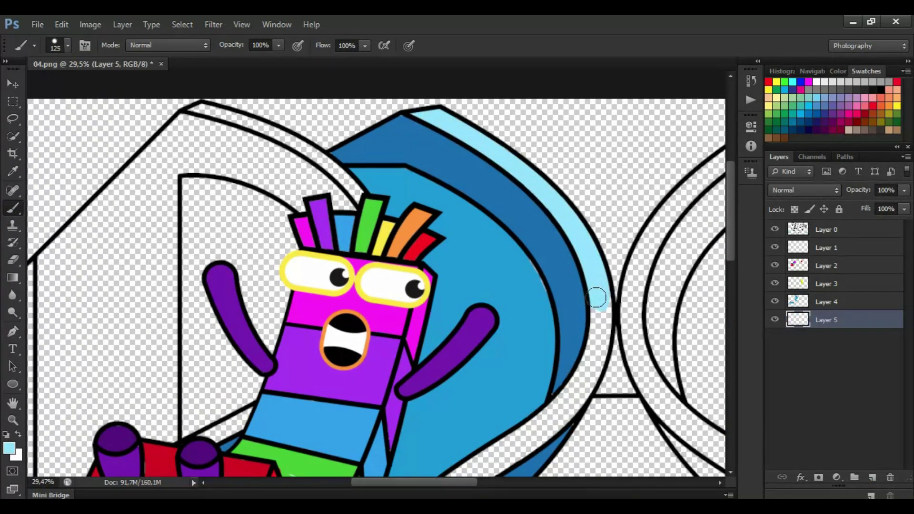
mouse_move(589, 324)
left_mouse_down()
mouse_move(571, 388)
mouse_move(532, 431)
left_mouse_up()
left_click_drag(729, 254, 730, 312)
mouse_move(527, 201)
left_mouse_down()
mouse_move(412, 272)
mouse_move(339, 364)
mouse_move(307, 425)
left_mouse_up()
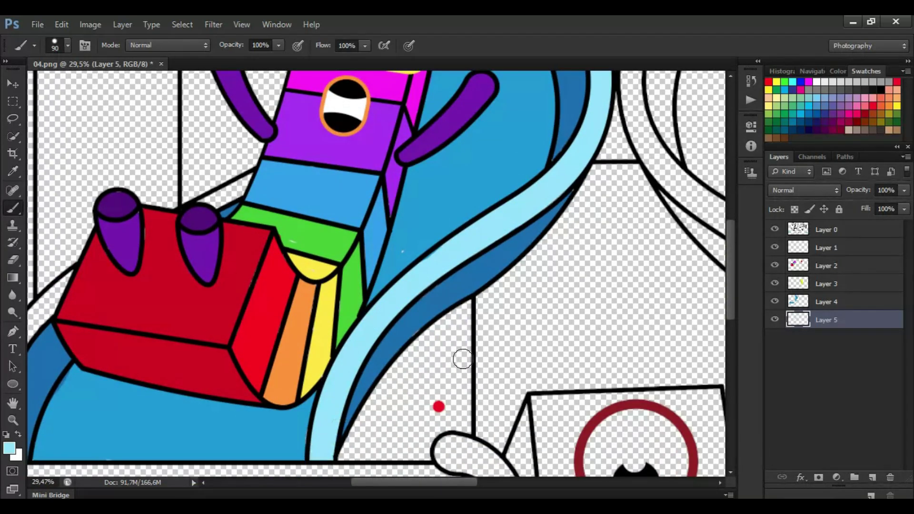
Paint the remaining light-blue rim of the slide, on the arch behind the rainbow character's hair and around the red block.
scroll(462, 359, "up", 5)
mouse_move(208, 95)
left_mouse_down()
mouse_move(301, 126)
mouse_move(357, 175)
left_mouse_up()
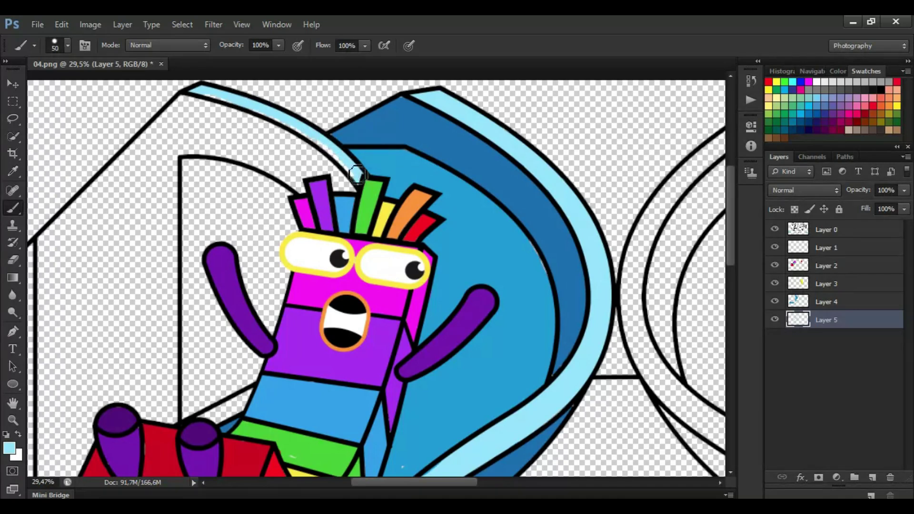
scroll(402, 464, "down", 4)
scroll(402, 464, "left", 2)
mouse_move(335, 252)
left_mouse_down()
mouse_move(190, 329)
mouse_move(145, 369)
mouse_move(90, 453)
left_mouse_up()
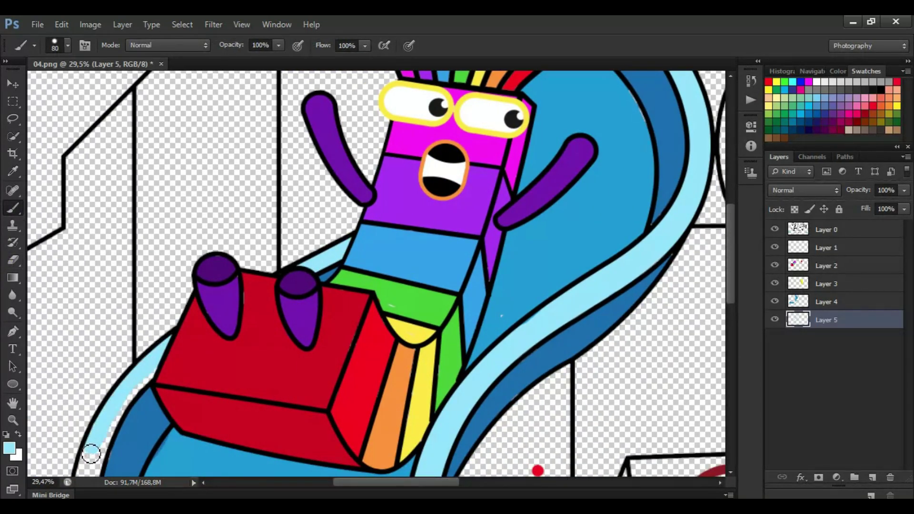
scroll(86, 429, "down", 3)
scroll(166, 353, "down", 2)
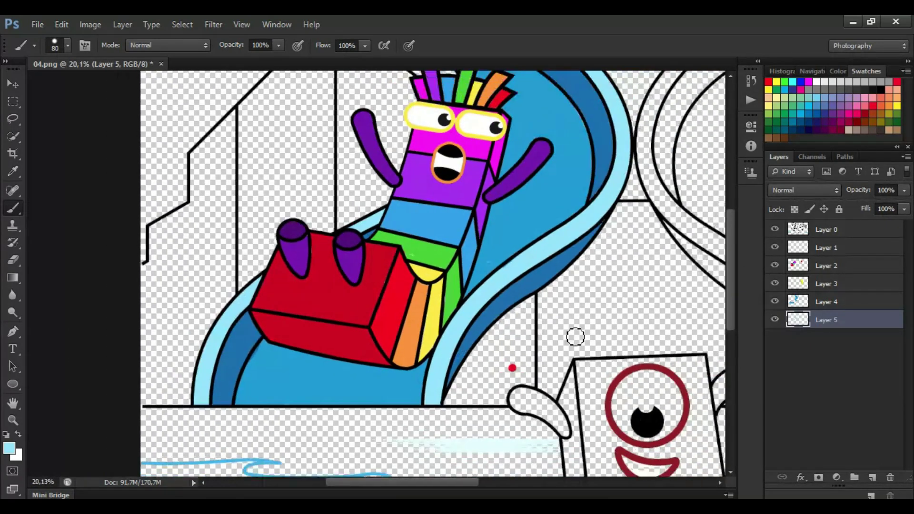
Sample the slide's dark blue and fill the tall outer panel around the arched opening behind the rainbow character.
scroll(576, 336, "up", 1)
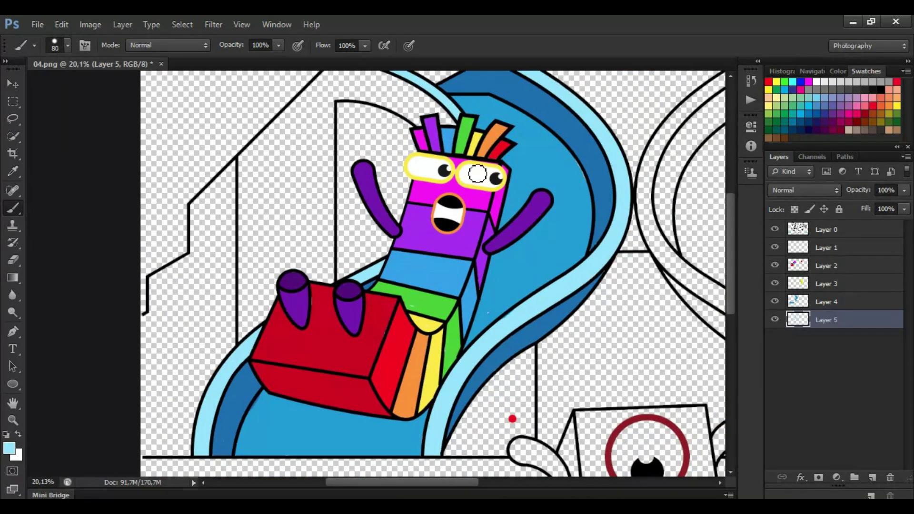
scroll(477, 174, "up", 1)
left_click(471, 115, "alt")
mouse_move(459, 150)
left_mouse_down()
mouse_move(395, 106)
mouse_move(322, 115)
mouse_move(248, 189)
mouse_move(242, 362)
mouse_move(279, 300)
mouse_move(331, 299)
mouse_move(335, 193)
mouse_move(358, 127)
mouse_move(409, 143)
mouse_move(349, 109)
mouse_move(318, 129)
mouse_move(316, 260)
mouse_move(305, 139)
mouse_move(273, 305)
mouse_move(341, 290)
left_mouse_up()
key("bracketright")
key("bracketright")
left_click_drag(730, 219, 730, 235)
key("e")
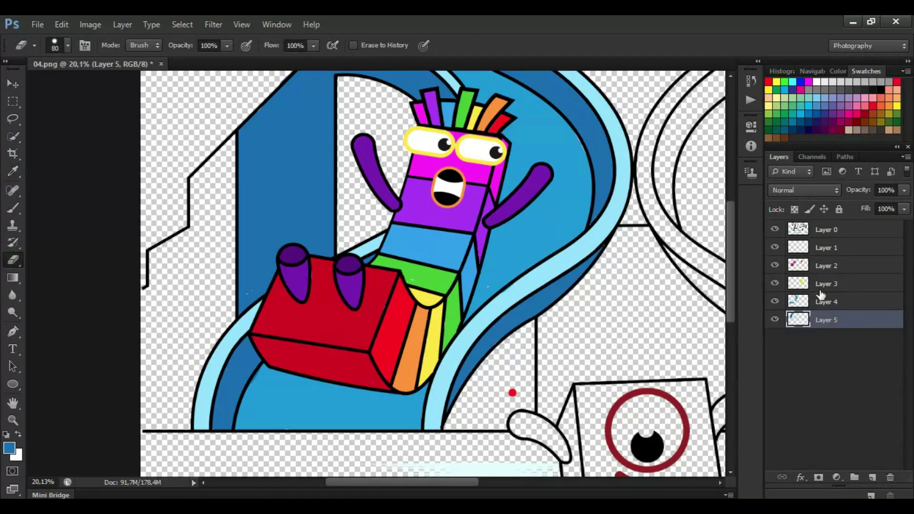
Sample the medium blue, add a new layer beneath Layer 5, and fill the arched opening behind the rainbow character.
left_click(825, 230)
left_click(12, 207)
scroll(404, 316, "down", 1)
left_click(547, 214, "alt")
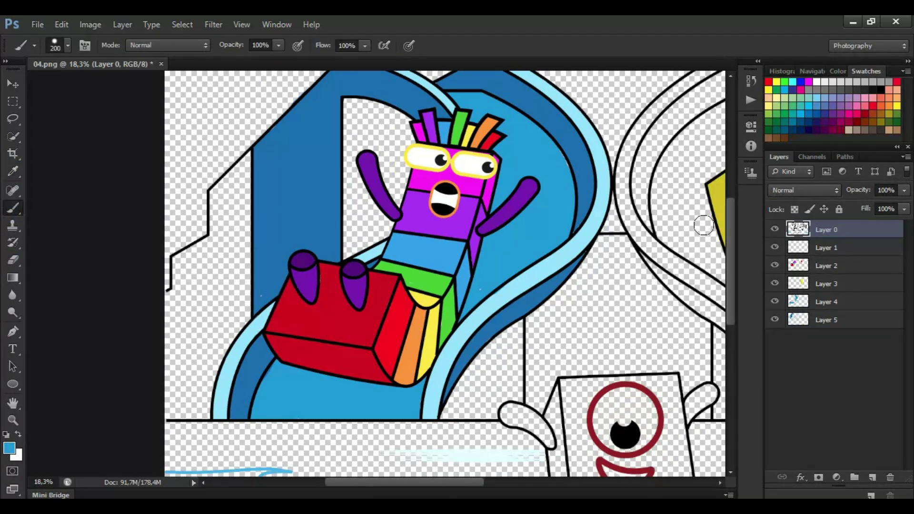
left_click(825, 319)
left_click(871, 477, "ctrl")
mouse_move(352, 107)
left_mouse_down()
mouse_move(384, 229)
mouse_move(373, 143)
mouse_move(373, 224)
left_mouse_up()
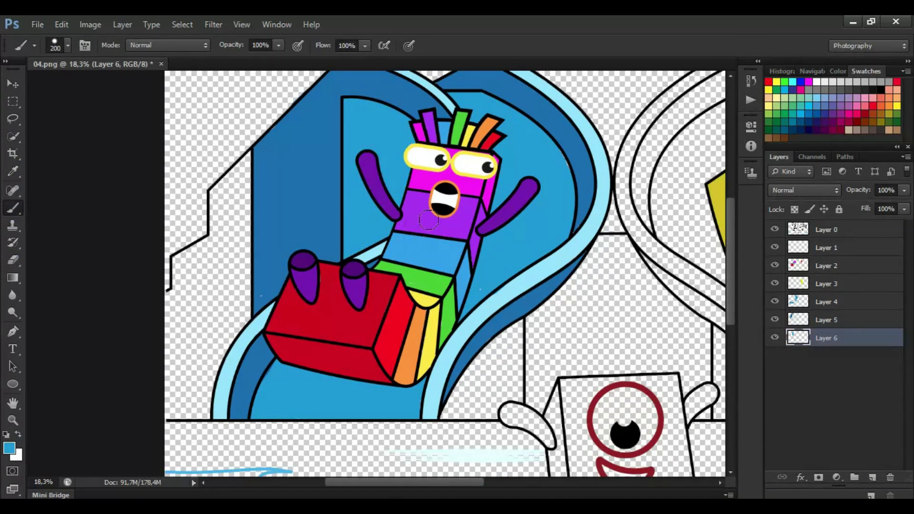
Fill the stepped outer wall of the rainbow character's slide with medium blue, down to the base line.
mouse_move(242, 174)
left_mouse_down()
mouse_move(213, 235)
mouse_move(184, 261)
mouse_move(177, 388)
mouse_move(203, 412)
mouse_move(240, 288)
mouse_move(233, 228)
mouse_move(197, 359)
mouse_move(196, 271)
left_mouse_up()
key("bracketright")
key("bracketright")
key("bracketright")
Fill the wedge between the rainbow character's slide and the middle panel with medium blue.
left_click_drag(514, 324, 516, 392)
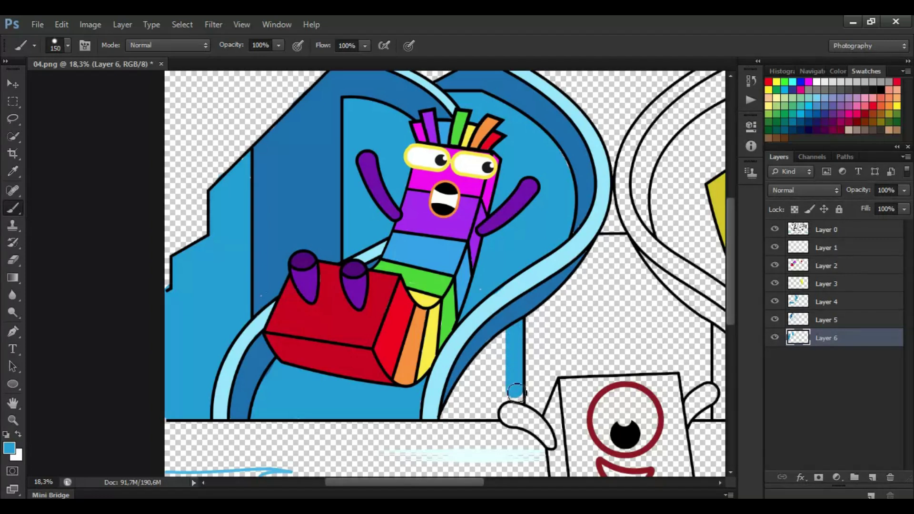
mouse_move(451, 421)
left_mouse_down()
mouse_move(499, 342)
mouse_move(487, 365)
left_mouse_up()
key("bracketright")
key("bracketright")
key("bracketright")
key("bracketright")
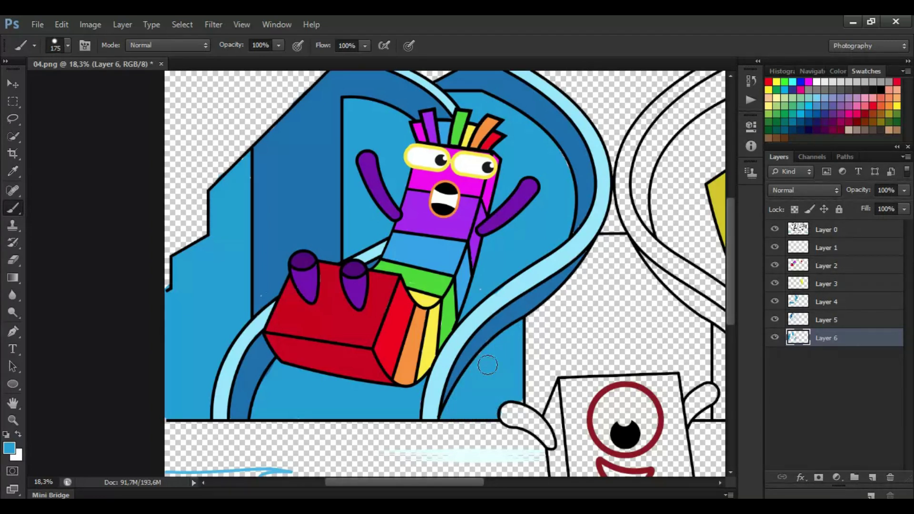
Sample the green from the rainbow character and fill the panel between the two slides behind the one-eyed block.
key("ctrl+0")
scroll(320, 205, "up", 2)
left_click(214, 263, "alt")
scroll(371, 235, "up", 1)
key("bracketleft")
key("bracketleft")
left_click_drag(373, 229, 472, 312)
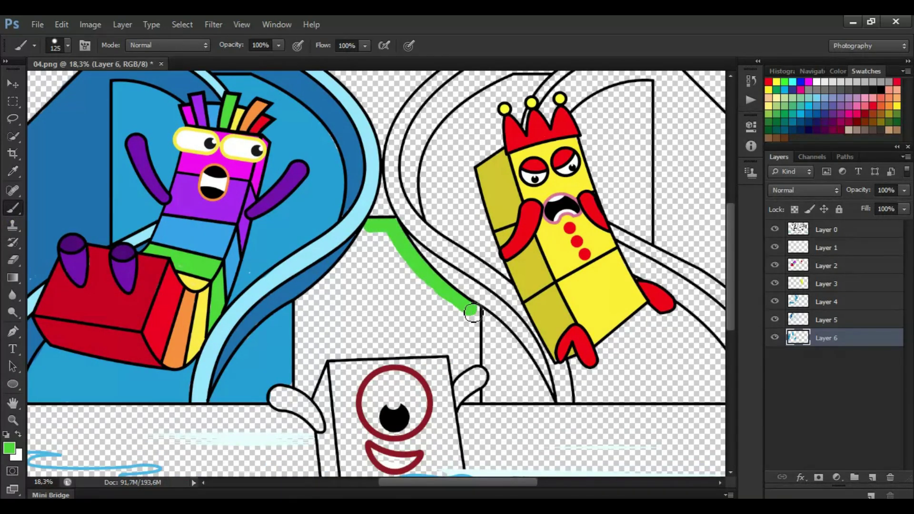
mouse_move(458, 374)
left_mouse_down()
mouse_move(411, 351)
mouse_move(339, 353)
mouse_move(298, 384)
mouse_move(324, 292)
mouse_move(369, 228)
left_mouse_up()
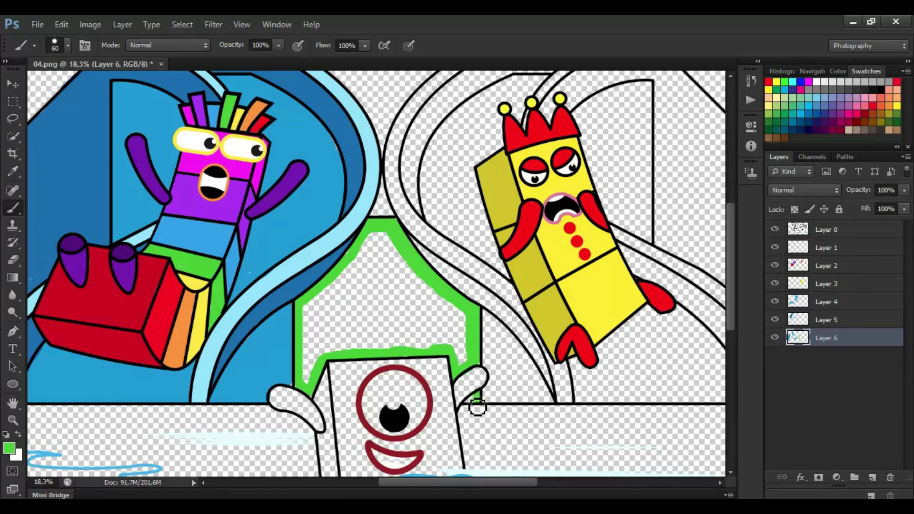
mouse_move(461, 354)
left_mouse_down()
mouse_move(312, 319)
mouse_move(376, 236)
mouse_move(338, 330)
mouse_move(418, 305)
mouse_move(364, 293)
left_mouse_up()
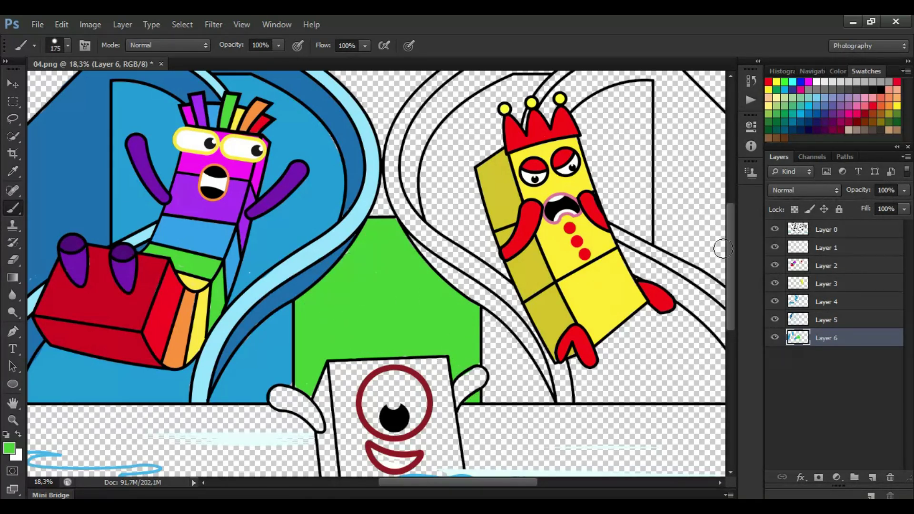
Sample the medium blue and, on Layer 5, fill the upper interior of the slide behind the yellow character.
left_click_drag(730, 268, 730, 242)
scroll(610, 236, "up", 1)
left_click(71, 214, "alt")
left_click(831, 248)
left_click(831, 320)
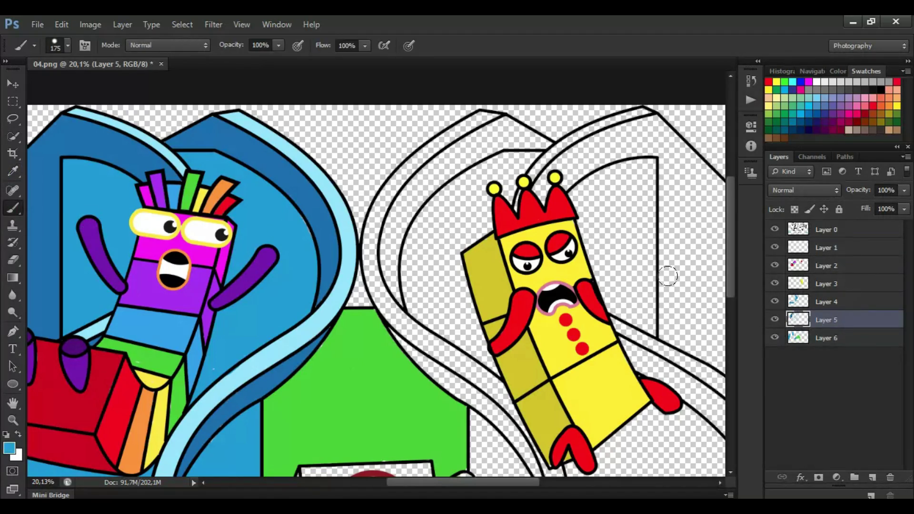
scroll(598, 235, "up", 2)
key("bracketleft")
key("bracketleft")
key("bracketleft")
key("bracketleft")
key("bracketleft")
key("bracketleft")
key("bracketleft")
left_click_drag(547, 147, 508, 205)
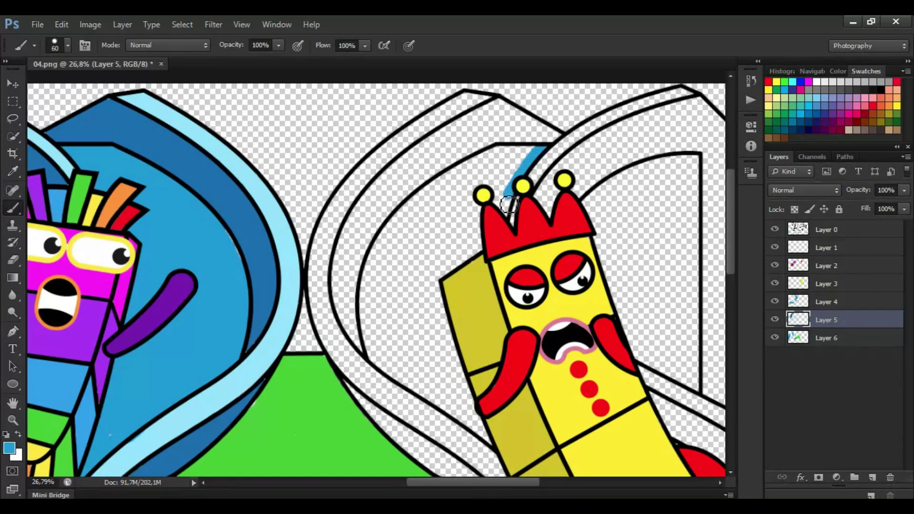
left_click_drag(524, 154, 451, 181)
mouse_move(373, 270)
left_mouse_down()
mouse_move(379, 355)
mouse_move(490, 443)
mouse_move(419, 380)
mouse_move(385, 242)
mouse_move(508, 161)
mouse_move(412, 235)
mouse_move(419, 372)
mouse_move(457, 210)
mouse_move(424, 342)
left_mouse_up()
key("e")
key("b")
key("bracketright")
key("bracketright")
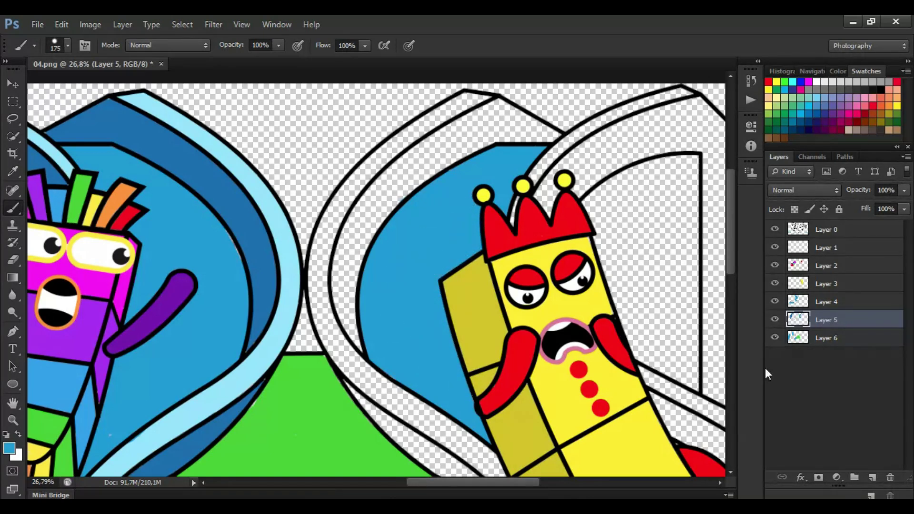
Fill the lower sliding surface beneath the yellow character's feet with medium blue, down to the base line.
scroll(690, 381, "down", 4)
left_click_drag(535, 482, 559, 482)
mouse_move(595, 333)
left_mouse_down()
mouse_move(658, 384)
mouse_move(650, 399)
left_mouse_up()
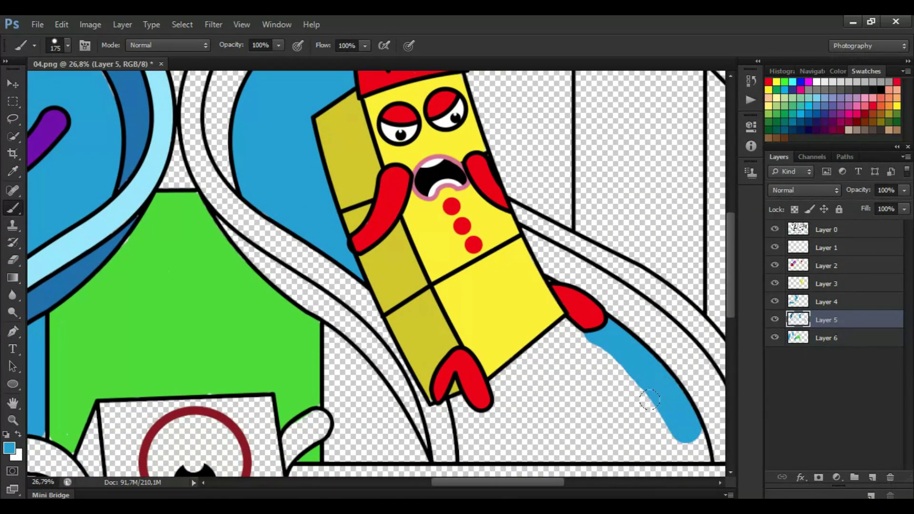
left_click_drag(708, 459, 469, 459)
key("bracketright")
key("bracketright")
key("bracketright")
key("bracketright")
mouse_move(474, 407)
left_mouse_down()
mouse_move(477, 385)
mouse_move(558, 331)
mouse_move(666, 428)
mouse_move(540, 438)
mouse_move(482, 407)
mouse_move(607, 387)
mouse_move(505, 420)
mouse_move(562, 406)
left_mouse_up()
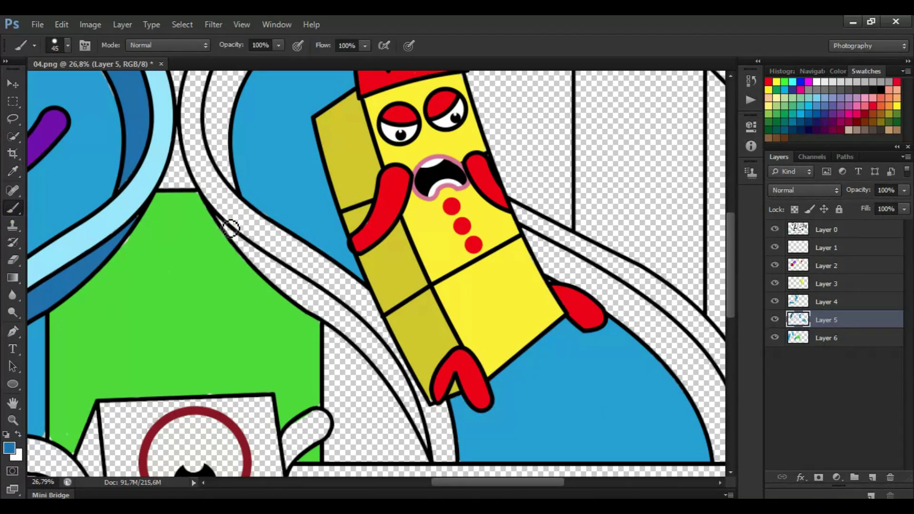
Fill the curved band beneath the yellow character's slide, next to the green panel, with dark blue.
left_click_drag(263, 273, 326, 319)
left_click_drag(355, 347, 425, 430)
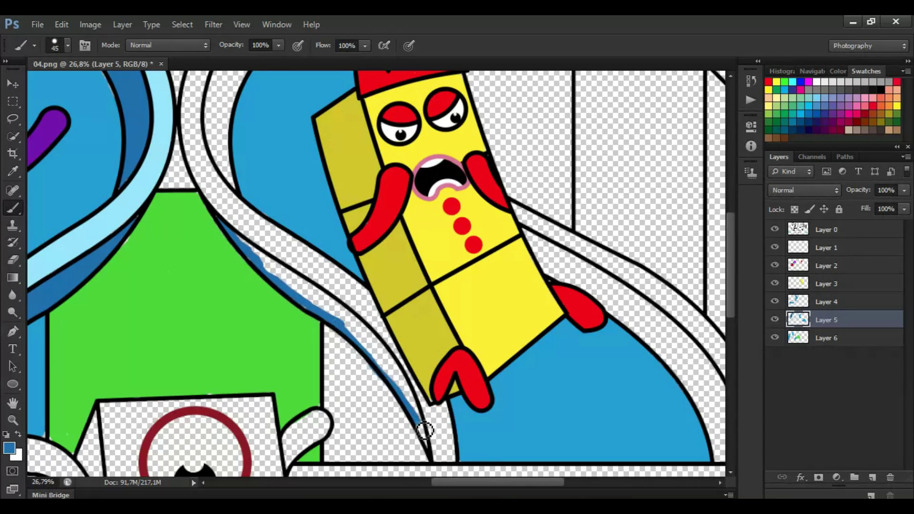
mouse_move(402, 379)
left_mouse_down()
mouse_move(341, 313)
mouse_move(256, 257)
left_mouse_up()
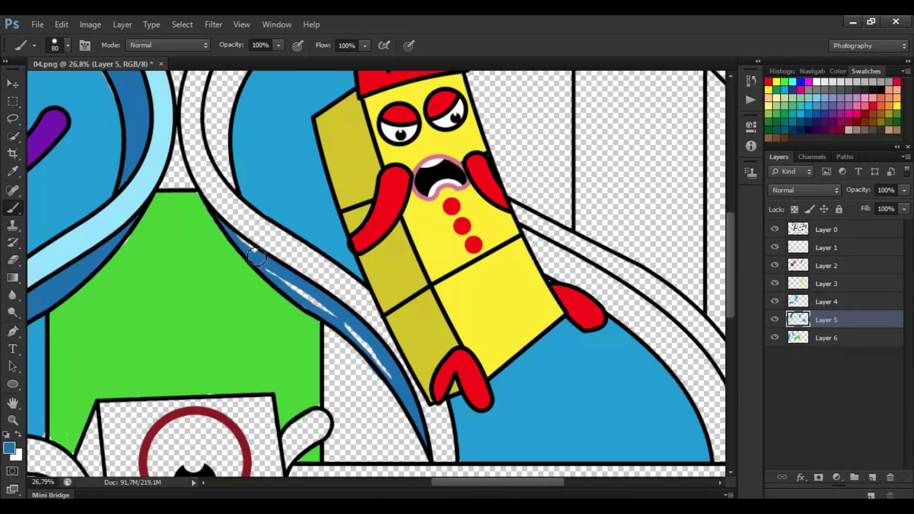
key("e")
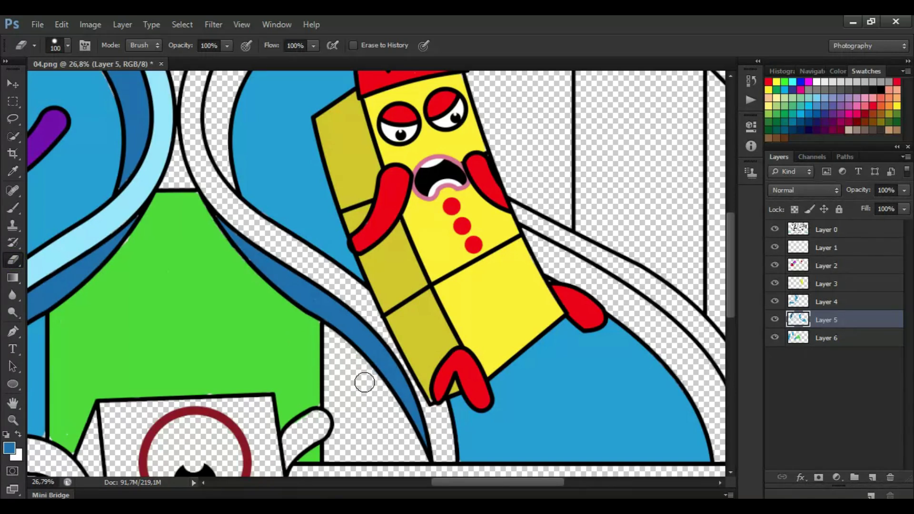
Fill the upper curved band around the blue interior behind the yellow character with dark blue.
scroll(364, 383, "up", 5)
key("bracketleft")
left_click(12, 207)
mouse_move(433, 125)
left_mouse_down()
mouse_move(339, 149)
mouse_move(289, 179)
mouse_move(250, 222)
mouse_move(225, 305)
left_mouse_up()
mouse_move(237, 341)
left_mouse_down()
mouse_move(210, 268)
mouse_move(232, 205)
mouse_move(283, 150)
mouse_move(341, 117)
mouse_move(388, 105)
mouse_move(423, 124)
mouse_move(390, 115)
mouse_move(334, 124)
mouse_move(210, 283)
left_mouse_up()
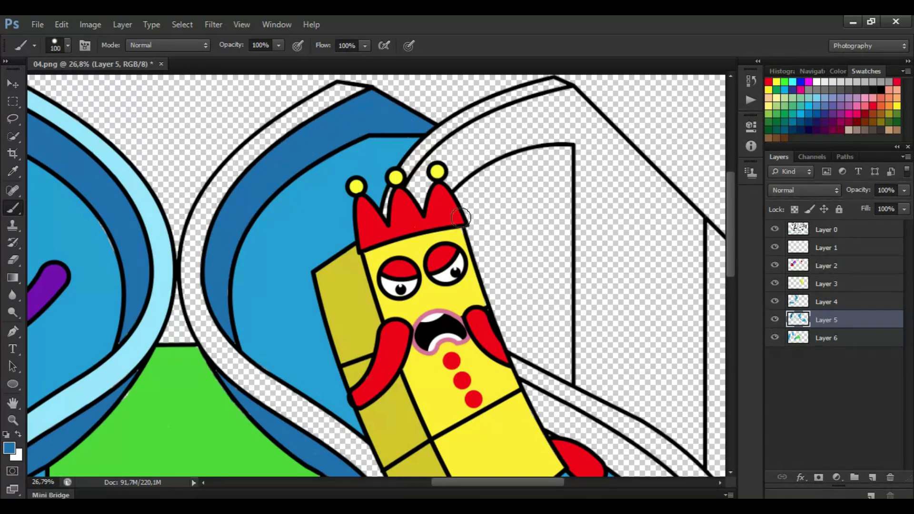
Fill the lower curved band beside the yellow character's raised foot with dark blue, down to the base line.
left_click_drag(732, 255, 731, 287)
left_click_drag(497, 482, 515, 482)
mouse_move(436, 273)
left_mouse_down()
mouse_move(464, 306)
mouse_move(559, 370)
mouse_move(606, 424)
left_mouse_up()
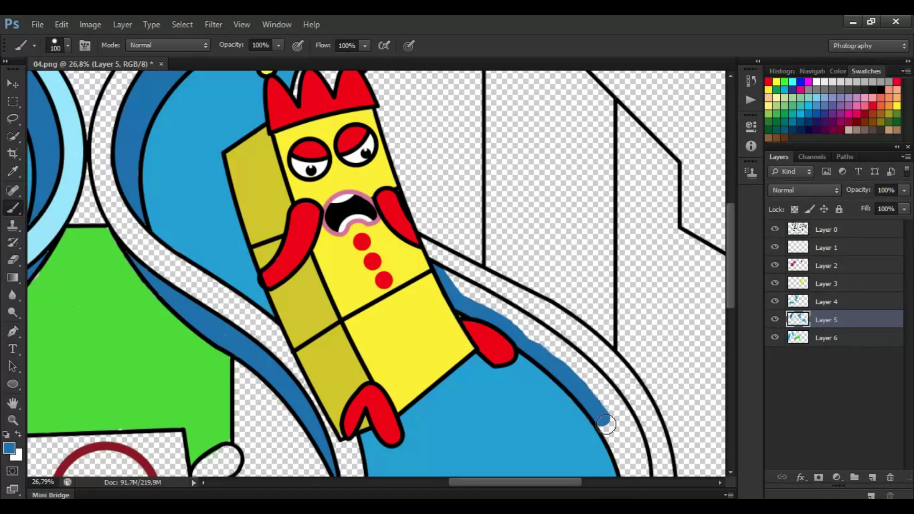
scroll(605, 422, "down", 2)
mouse_move(604, 376)
left_mouse_down()
mouse_move(637, 432)
mouse_move(633, 375)
mouse_move(601, 326)
mouse_move(503, 252)
mouse_move(446, 223)
left_mouse_up()
Sample the light blue and, on Layer 6, paint the lower rims on both sides of the yellow character's slide.
left_click(11, 175)
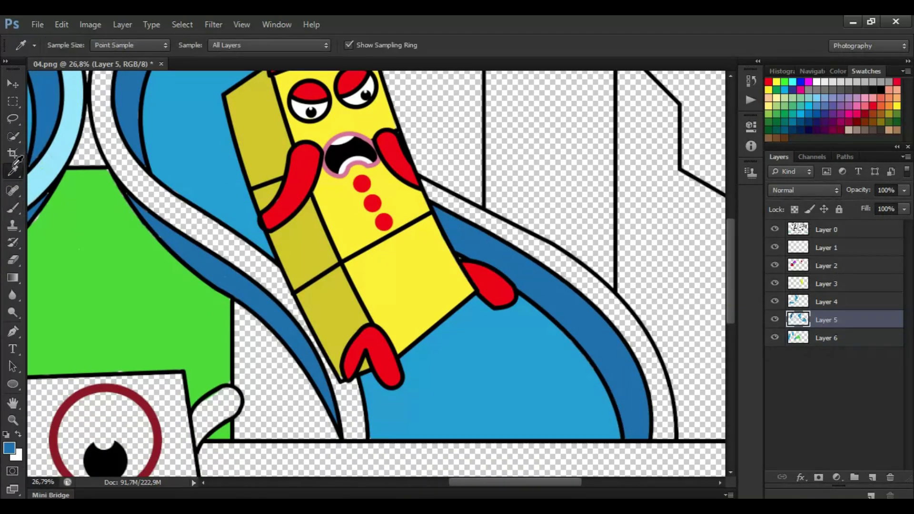
left_click(52, 164)
left_click(13, 208)
left_click(826, 337)
mouse_move(424, 187)
left_mouse_down()
mouse_move(594, 286)
mouse_move(650, 362)
mouse_move(660, 432)
left_mouse_up()
mouse_move(347, 419)
left_mouse_down()
mouse_move(265, 265)
mouse_move(233, 259)
mouse_move(164, 205)
left_mouse_up()
Paint the upper outer rim of the yellow character's slide and the arch rim behind the crown light blue.
scroll(515, 472, "up", 5)
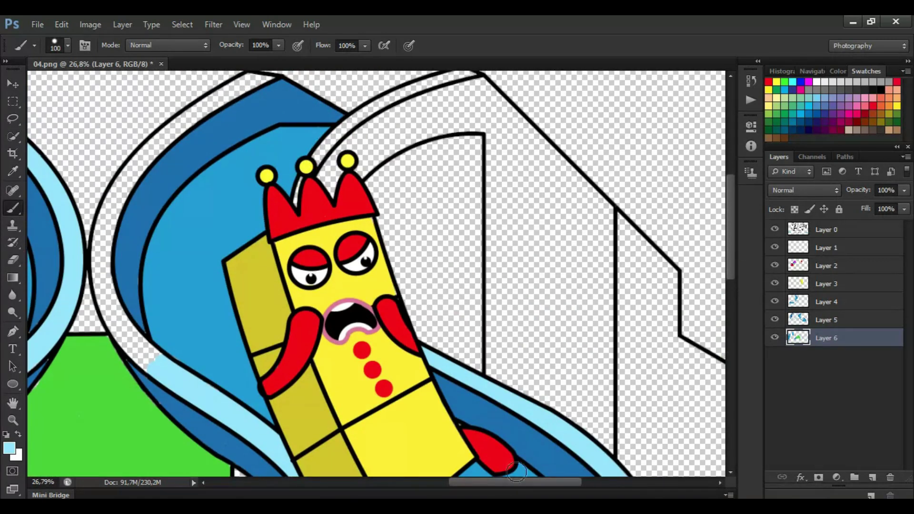
scroll(516, 471, "left", 2)
scroll(394, 336, "up", 1)
mouse_move(200, 370)
left_mouse_down()
mouse_move(180, 239)
mouse_move(246, 191)
left_mouse_up()
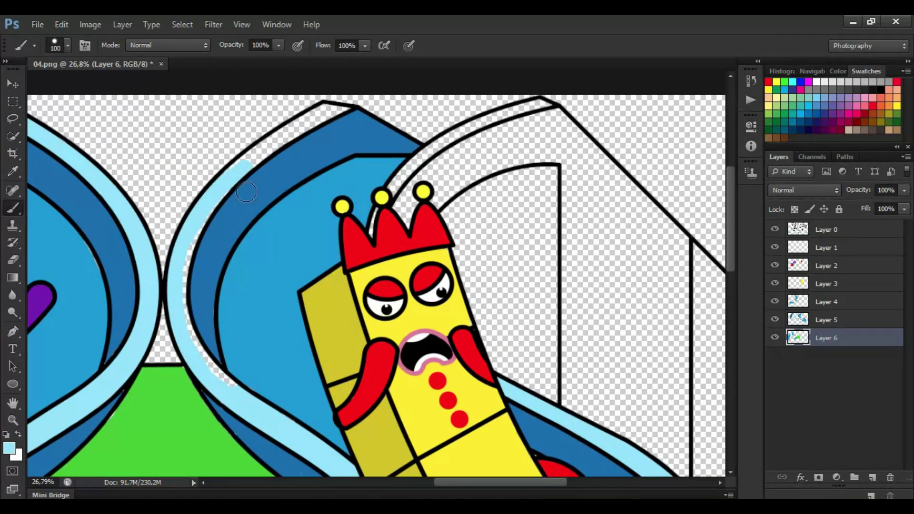
mouse_move(267, 145)
left_mouse_down()
mouse_move(314, 116)
mouse_move(344, 115)
left_mouse_up()
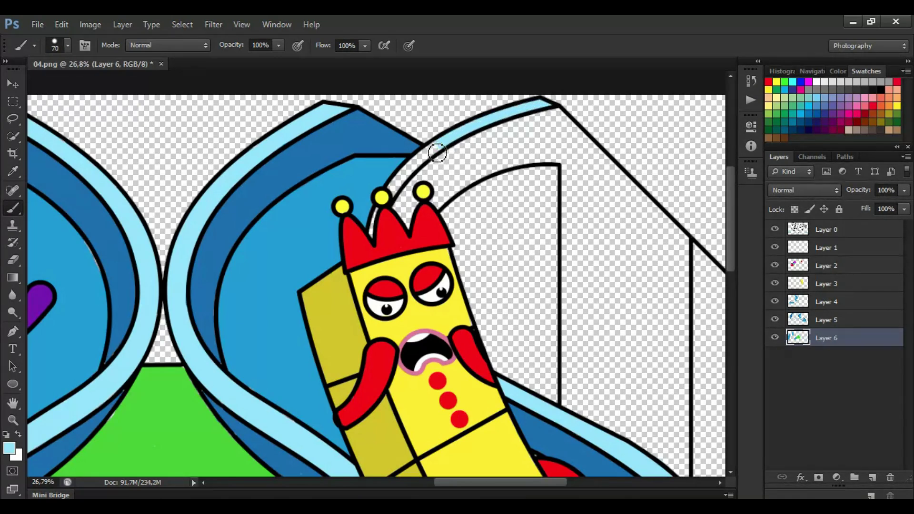
Sample the dark blue and fill the tall outer panel around the arched opening beside the yellow character.
left_click(367, 130, "alt")
left_click_drag(407, 221, 402, 209)
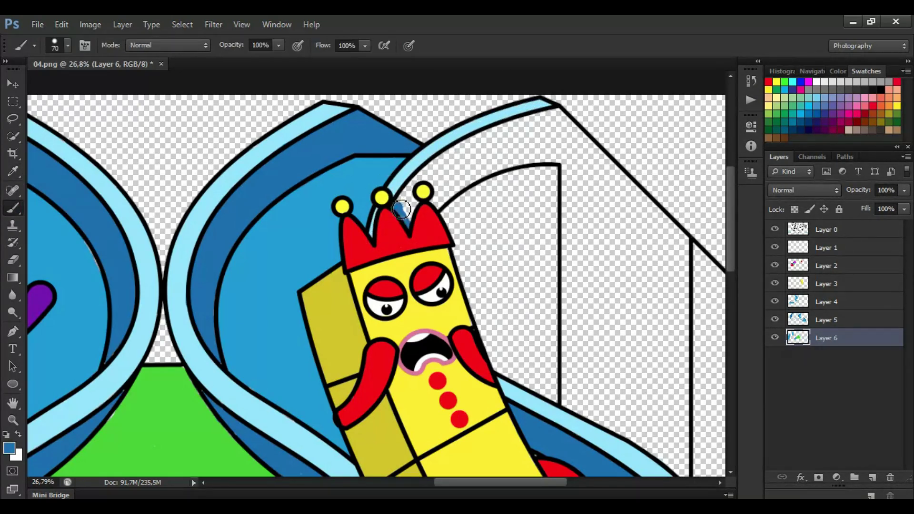
mouse_move(430, 179)
left_mouse_down()
mouse_move(513, 131)
mouse_move(565, 122)
mouse_move(683, 239)
mouse_move(686, 419)
left_mouse_up()
scroll(684, 208, "down", 1)
mouse_move(689, 451)
left_mouse_down()
mouse_move(599, 391)
mouse_move(570, 358)
mouse_move(569, 148)
mouse_move(543, 127)
mouse_move(503, 136)
mouse_move(417, 193)
mouse_move(408, 173)
mouse_move(469, 121)
mouse_move(539, 102)
mouse_move(624, 156)
mouse_move(668, 251)
mouse_move(670, 373)
mouse_move(653, 399)
mouse_move(578, 351)
mouse_move(576, 166)
mouse_move(615, 173)
mouse_move(649, 281)
mouse_move(633, 367)
mouse_move(598, 272)
mouse_move(611, 191)
mouse_move(636, 309)
mouse_move(607, 257)
mouse_move(614, 240)
left_mouse_up()
Sample the medium blue, add a new layer, and fill the arched opening beside the yellow character and the wedge next to the green panel.
scroll(572, 274, "down", 5)
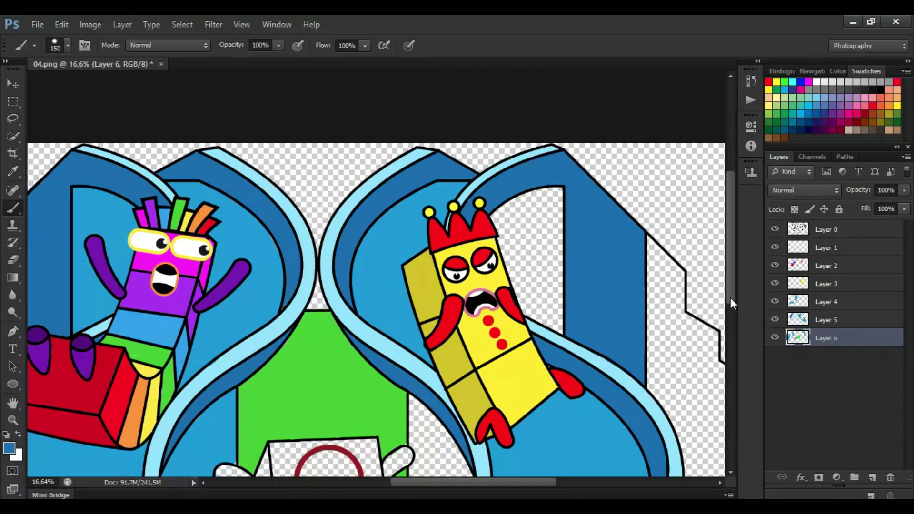
scroll(580, 295, "down", 2)
left_click(265, 239, "alt")
key("ctrl+shift+alt+n")
key("bracketright")
key("bracketright")
mouse_move(555, 152)
left_mouse_down()
mouse_move(557, 203)
mouse_move(512, 210)
mouse_move(525, 250)
mouse_move(520, 181)
left_mouse_up()
mouse_move(463, 425)
left_mouse_down()
mouse_move(426, 426)
mouse_move(423, 438)
mouse_move(416, 367)
mouse_move(428, 358)
mouse_move(423, 377)
mouse_move(437, 403)
left_mouse_up()
Fill the stepped outer wall of the yellow character's slide with medium blue, down to the base line.
key("bracketleft")
key("bracketleft")
key("bracketleft")
key("bracketleft")
key("bracketleft")
mouse_move(678, 232)
left_mouse_down()
mouse_move(682, 266)
mouse_move(708, 291)
left_mouse_up()
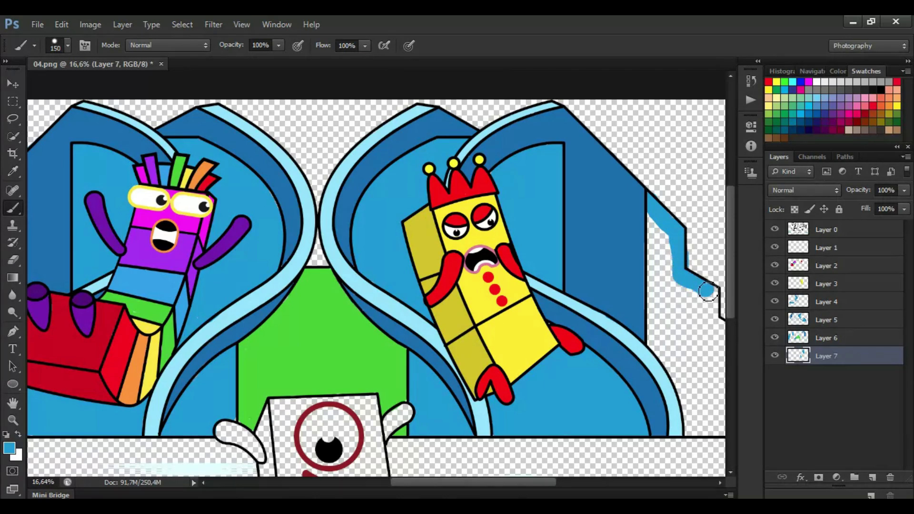
left_click_drag(549, 486, 557, 486)
mouse_move(704, 329)
left_mouse_down()
mouse_move(709, 431)
mouse_move(664, 420)
mouse_move(624, 327)
mouse_move(623, 222)
mouse_move(632, 275)
mouse_move(651, 294)
mouse_move(685, 404)
mouse_move(648, 334)
left_mouse_up()
key("e")
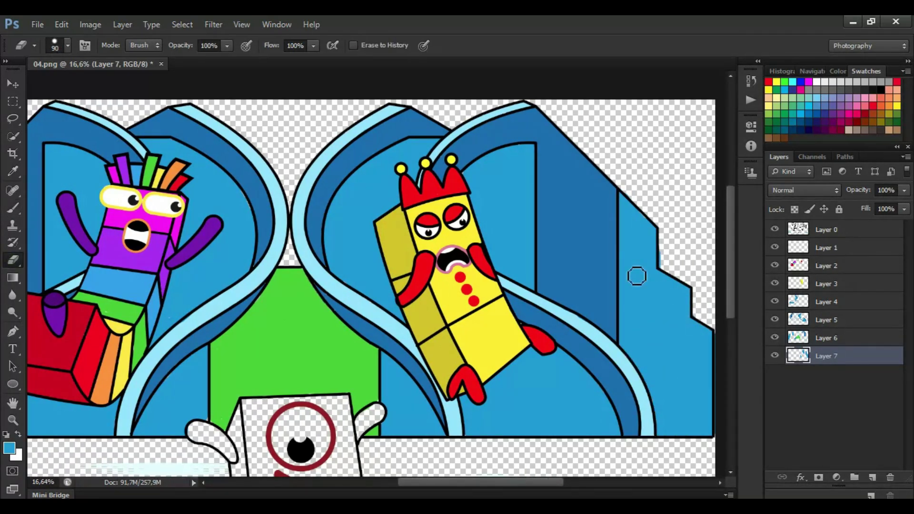
Set the brush colour to white and, on Layer 1, fill the eye of the one-eyed block in the water.
scroll(650, 283, "down", 1)
left_click_drag(728, 290, 728, 317)
scroll(404, 429, "up", 3)
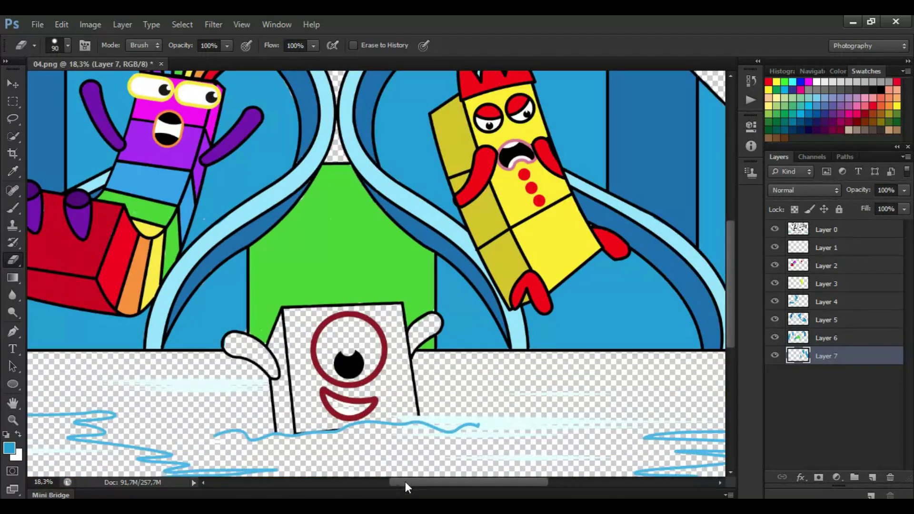
left_click_drag(405, 482, 386, 482)
left_click(826, 247)
left_click(815, 81)
left_click(13, 208)
scroll(389, 335, "up", 2)
mouse_move(430, 376)
left_mouse_down()
mouse_move(405, 332)
mouse_move(440, 347)
left_mouse_up()
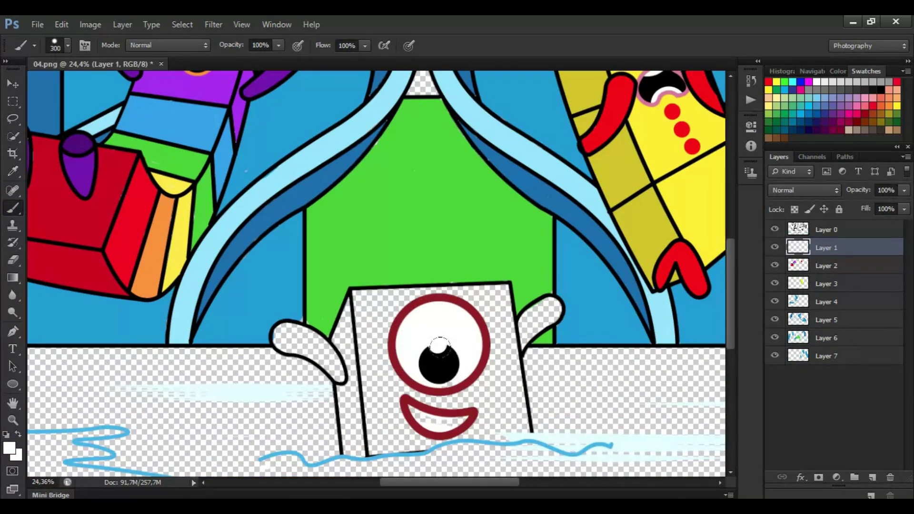
Sample the dark red of the eye outline and fill both arms of the one-eyed block on Layer 1.
key("i")
left_click(399, 322)
key("b")
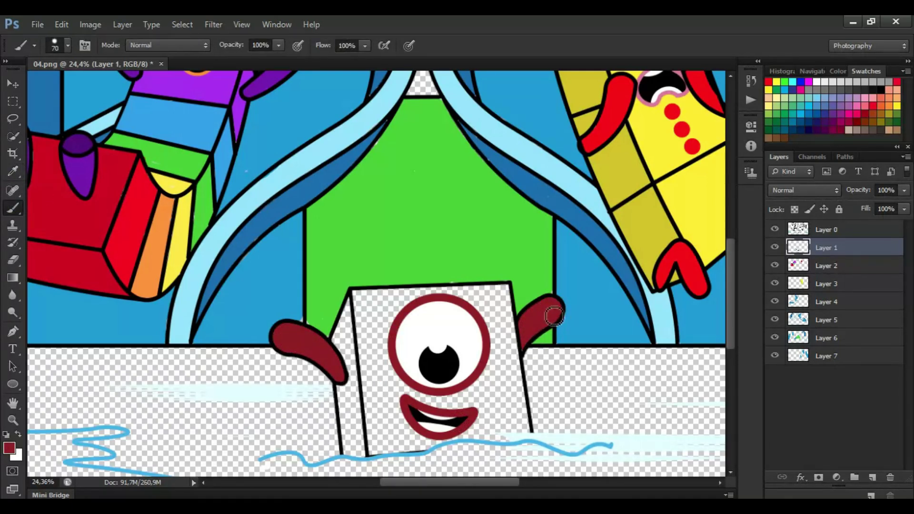
left_click(554, 316, "ctrl")
Fill the one-eyed block's front face with bright red and, on Layer 3, its narrow side face with a darker red.
mouse_move(373, 418)
left_mouse_down()
mouse_move(366, 305)
mouse_move(429, 289)
mouse_move(507, 288)
mouse_move(519, 393)
mouse_move(483, 437)
mouse_move(401, 449)
left_mouse_up()
mouse_move(381, 412)
left_mouse_down()
mouse_move(383, 310)
mouse_move(391, 397)
mouse_move(503, 419)
mouse_move(501, 339)
mouse_move(470, 302)
mouse_move(473, 387)
mouse_move(424, 391)
left_mouse_up()
left_click(9, 449)
left_click(441, 160)
left_click(558, 126)
left_click(852, 283)
key("[")
key("[")
key("[")
mouse_move(341, 335)
left_mouse_down()
mouse_move(353, 377)
mouse_move(364, 455)
left_mouse_up()
left_click_drag(355, 339, 351, 332)
Sample the deep blue for the water and add a new layer beneath Layer 7.
scroll(557, 343, "down", 6)
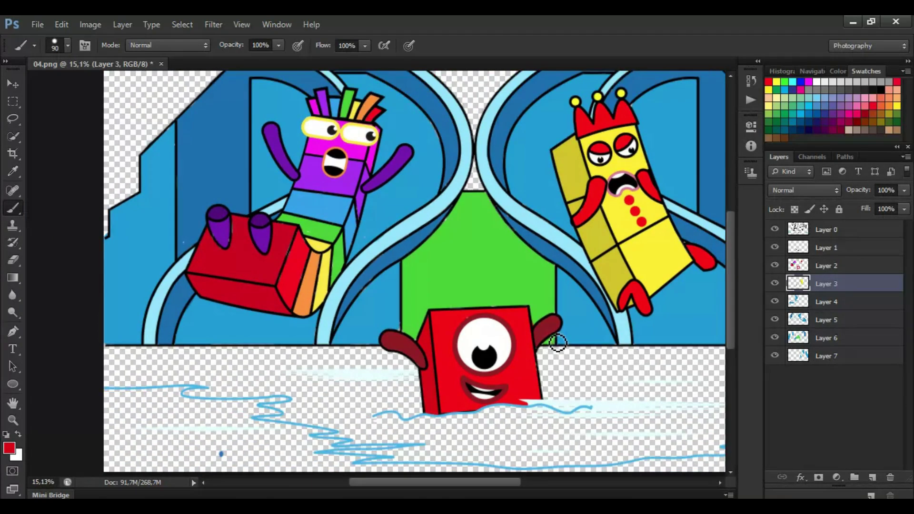
left_click(139, 453, "alt")
left_click(837, 357)
key("ctrl+shift+alt+n")
key("ctrl+[")
Enlarge the brush and fill the broad lower-left part of the water with deep blue.
key("]")
key("]")
key("]")
key("]")
key("]")
key("]")
key("]")
key("]")
key("]")
left_click_drag(52, 474, 273, 450)
key("ctrl+z")
scroll(146, 449, "up", 4)
scroll(84, 347, "down", 1)
mouse_move(130, 438)
left_mouse_down()
mouse_move(86, 414)
mouse_move(60, 367)
mouse_move(147, 341)
mouse_move(204, 339)
mouse_move(298, 365)
left_mouse_up()
With a smaller brush, fill the jagged wave edge of the lower-left water with deep blue up to its outline.
scroll(58, 367, "up", 3)
key("[")
key("[")
key("[")
key("[")
key("[")
key("[")
key("[")
key("[")
key("[")
key("[")
key("bracketleft")
key("bracketleft")
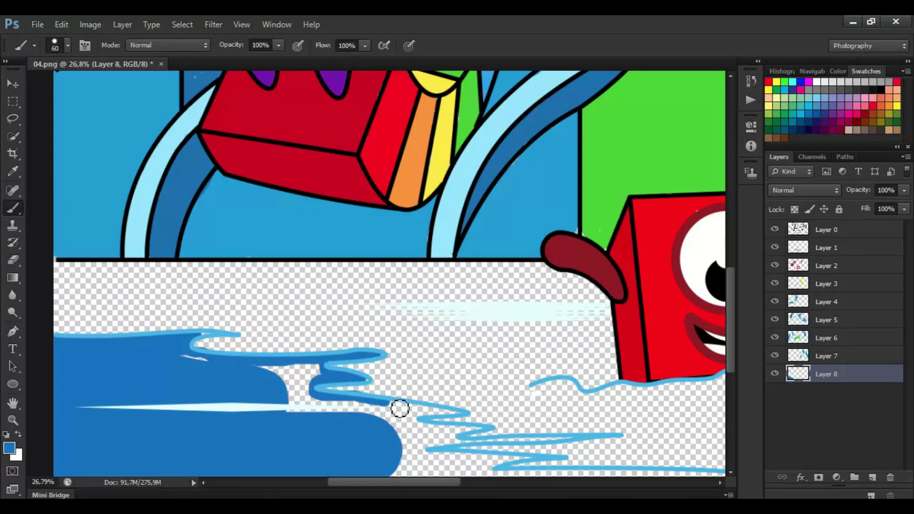
left_click_drag(400, 408, 430, 416)
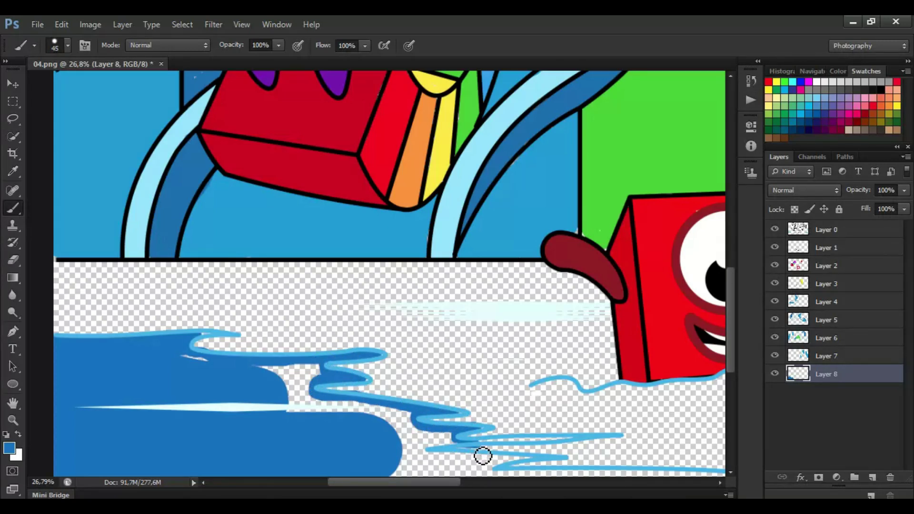
mouse_move(428, 448)
left_mouse_down()
mouse_move(517, 462)
mouse_move(421, 469)
mouse_move(435, 437)
mouse_move(310, 381)
mouse_move(188, 363)
left_mouse_up()
Fill the strip of water below the wave line along the drawing's bottom edge with deep blue.
key("bracketright")
key("bracketright")
key("bracketright")
key("bracketright")
left_click_drag(734, 365, 734, 374)
left_click_drag(398, 453, 708, 447)
left_click_drag(457, 483, 554, 480)
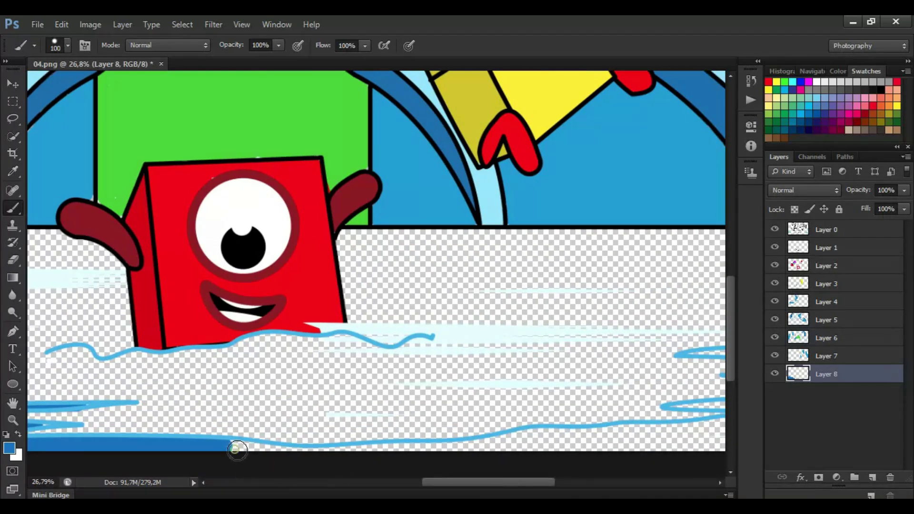
left_click_drag(370, 453, 699, 440)
With a finer brush, fill the lowest pointed wave tip in the lower-right water with deep blue.
left_click_drag(497, 480, 536, 479)
scroll(558, 448, "up", 1)
key("bracketleft")
key("bracketleft")
key("bracketleft")
key("bracketleft")
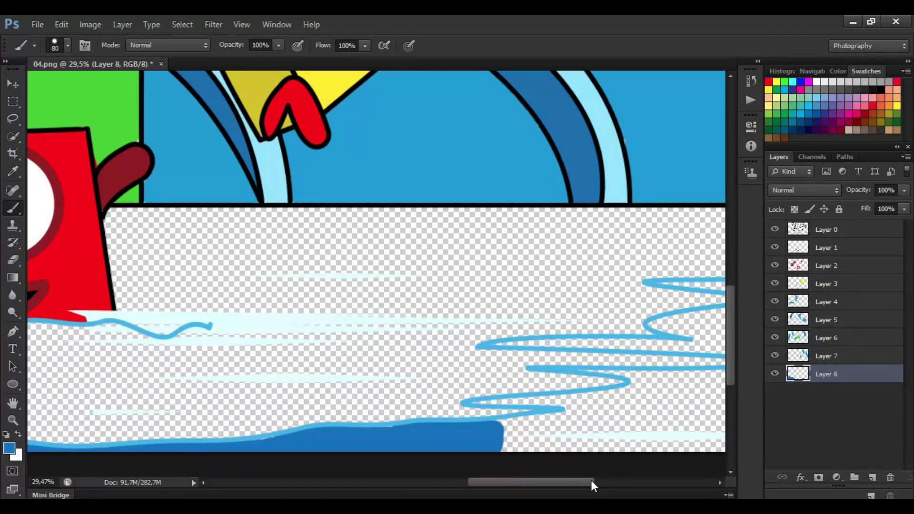
left_click_drag(590, 481, 595, 480)
key("bracketleft")
left_click_drag(529, 406, 474, 406)
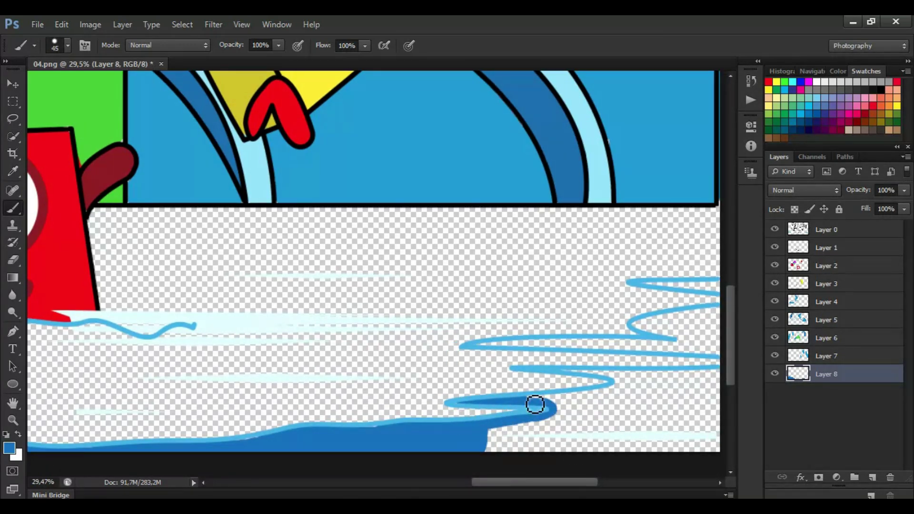
Enlarge the brush and fill the large lower-right water area with deep blue out to the drawing's edge.
key("bracketright")
key("bracketright")
key("bracketright")
key("bracketright")
mouse_move(638, 379)
left_mouse_down()
mouse_move(714, 374)
mouse_move(714, 431)
mouse_move(488, 431)
mouse_move(707, 390)
mouse_move(538, 412)
mouse_move(623, 390)
left_mouse_up()
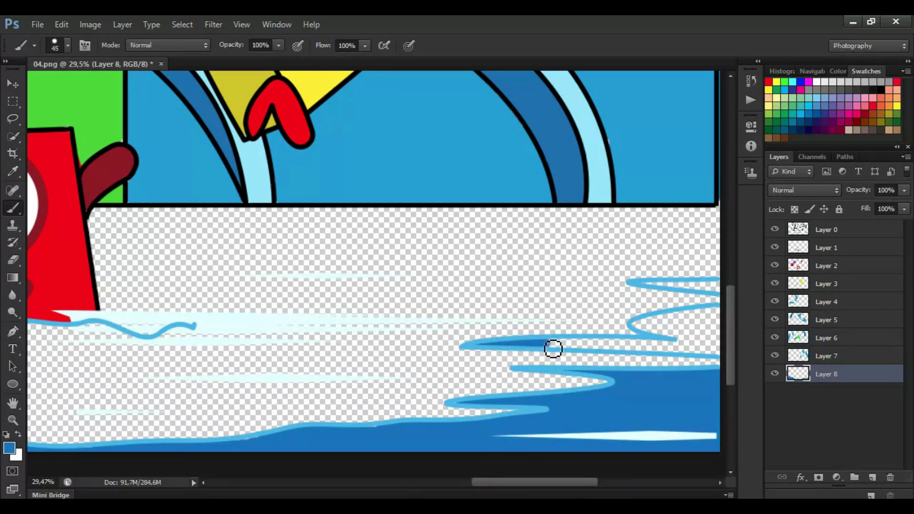
Fill the upper jagged wave spikes at the drawing's right edge with deep blue.
key("bracketleft")
key("bracketleft")
mouse_move(626, 346)
left_mouse_down()
mouse_move(710, 316)
mouse_move(660, 295)
left_mouse_up()
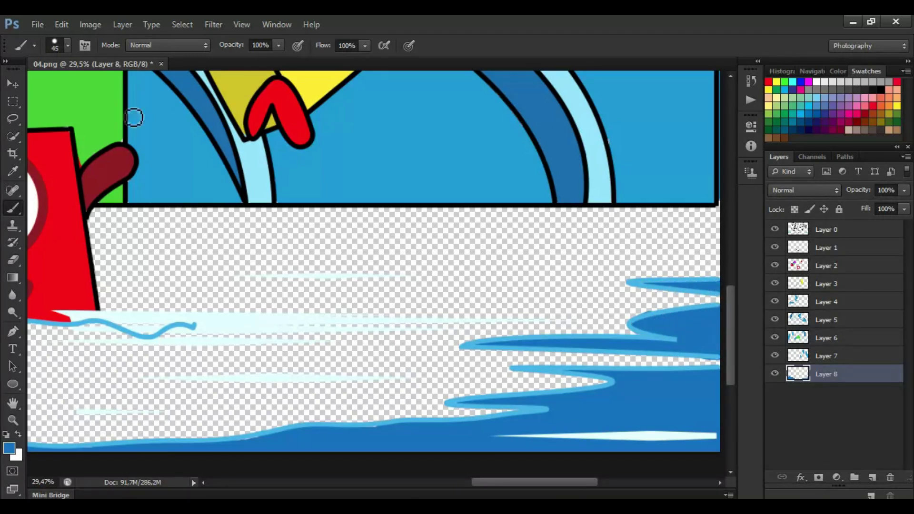
Sample the light blue of the wave outline, add a new layer, and fill the open water beside the red block.
left_click(137, 370, "alt")
left_click(872, 477)
key("bracketright")
key("bracketright")
key("bracketright")
key("bracketright")
key("bracketright")
mouse_move(705, 209)
left_mouse_down()
mouse_move(618, 209)
mouse_move(610, 267)
mouse_move(442, 328)
mouse_move(489, 389)
mouse_move(143, 409)
mouse_move(162, 334)
mouse_move(590, 267)
mouse_move(361, 223)
mouse_move(193, 221)
mouse_move(81, 341)
mouse_move(138, 436)
left_mouse_up()
Continue the light blue fill across the middle and left parts of the water up to the base line.
left_click_drag(533, 482, 444, 481)
left_click_drag(729, 327, 728, 326)
mouse_move(516, 429)
left_mouse_down()
mouse_move(450, 428)
mouse_move(495, 350)
mouse_move(264, 217)
mouse_move(48, 315)
mouse_move(286, 419)
mouse_move(119, 267)
mouse_move(142, 364)
left_mouse_up()
left_click_drag(438, 482, 384, 482)
mouse_move(312, 214)
left_mouse_down()
mouse_move(72, 243)
mouse_move(297, 261)
mouse_move(200, 306)
left_mouse_up()
Choose a dark blue swatch, add a new layer at the bottom of the stack, and fill the sky behind the slides.
scroll(333, 364, "down", 8)
left_click(817, 113)
key("ctrl+shift+alt+n")
left_click_drag(859, 410, 856, 435)
mouse_move(681, 230)
left_mouse_down()
mouse_move(692, 90)
mouse_move(160, 79)
mouse_move(144, 118)
left_mouse_up()
Switch to a soft brush with a lighter colour, enlarge it, and paint soft highlights across the dark blue sky.
left_click_drag(315, 62, 313, 63)
left_click(67, 45)
left_click(92, 148)
left_click(9, 448)
left_click(310, 137)
left_click(595, 127)
key("bracketright")
key("bracketright")
mouse_move(710, 247)
left_mouse_down()
mouse_move(523, 85)
mouse_move(286, 90)
mouse_move(47, 214)
mouse_move(560, 71)
left_mouse_up()
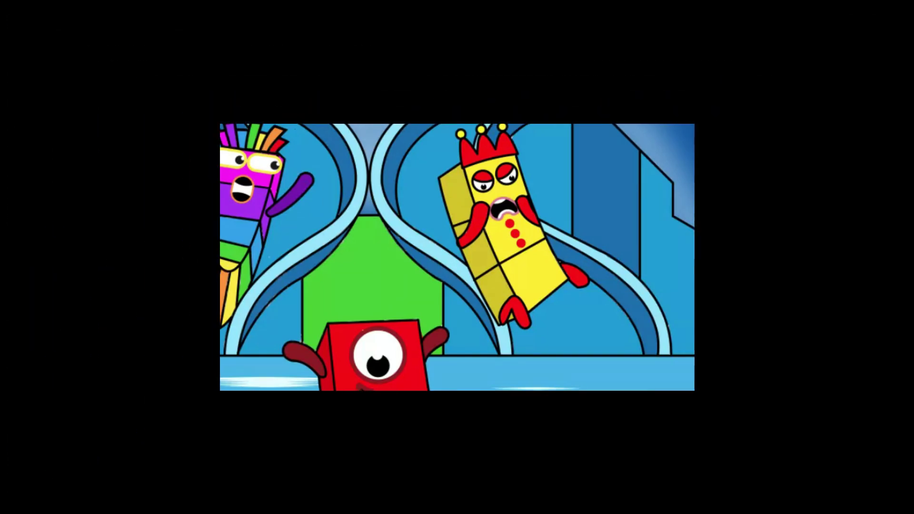